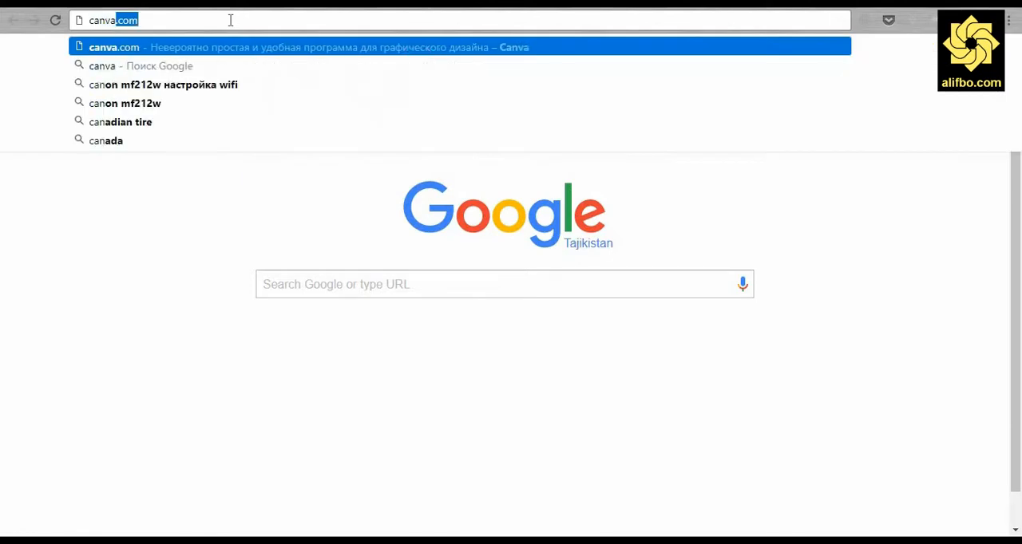
Open canva.com, register with a Google account and choose personal use (Для себя) as the purpose
{"action": "key", "text": "Return"}
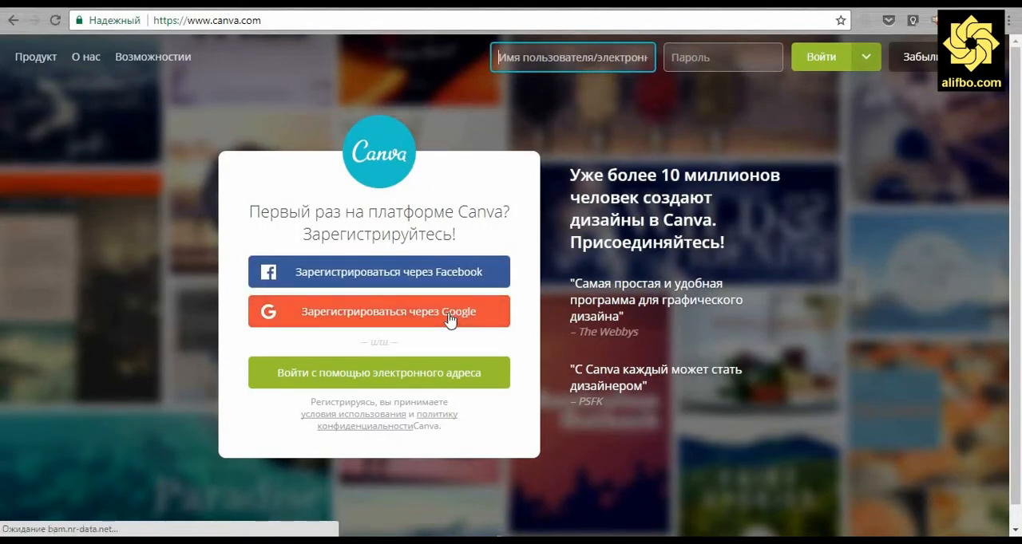
{"action": "left_click", "coordinate": [449, 318]}
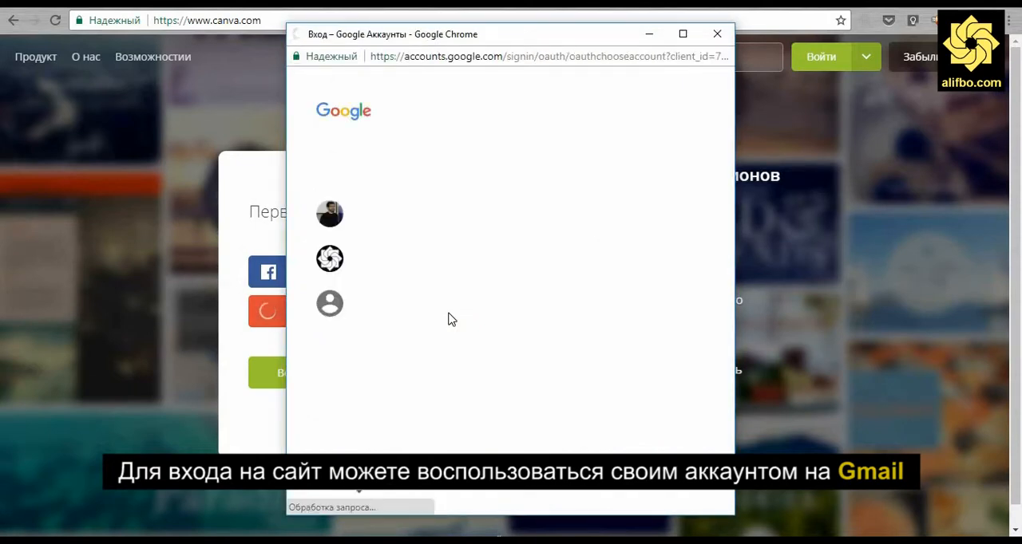
{"action": "left_click", "coordinate": [421, 261]}
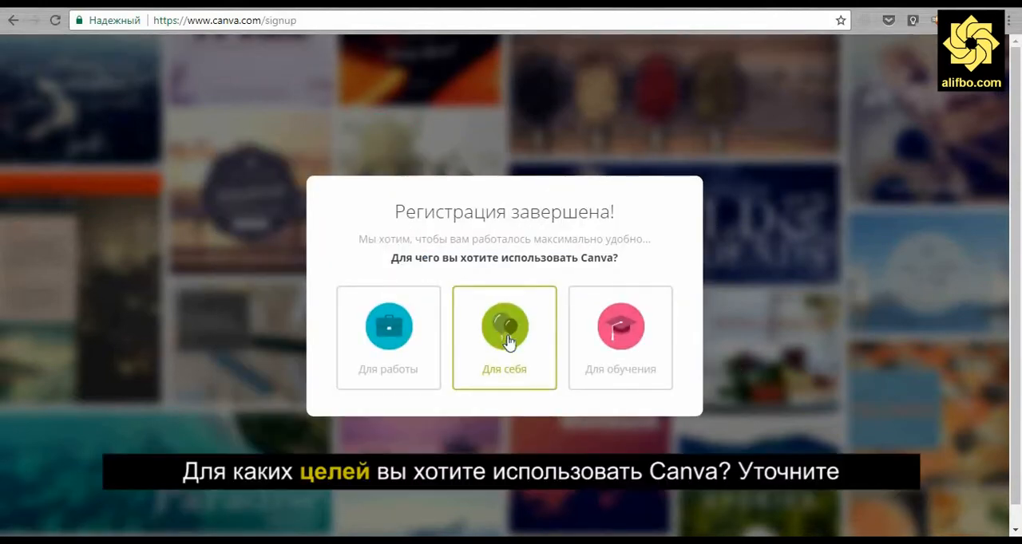
{"action": "left_click", "coordinate": [508, 341]}
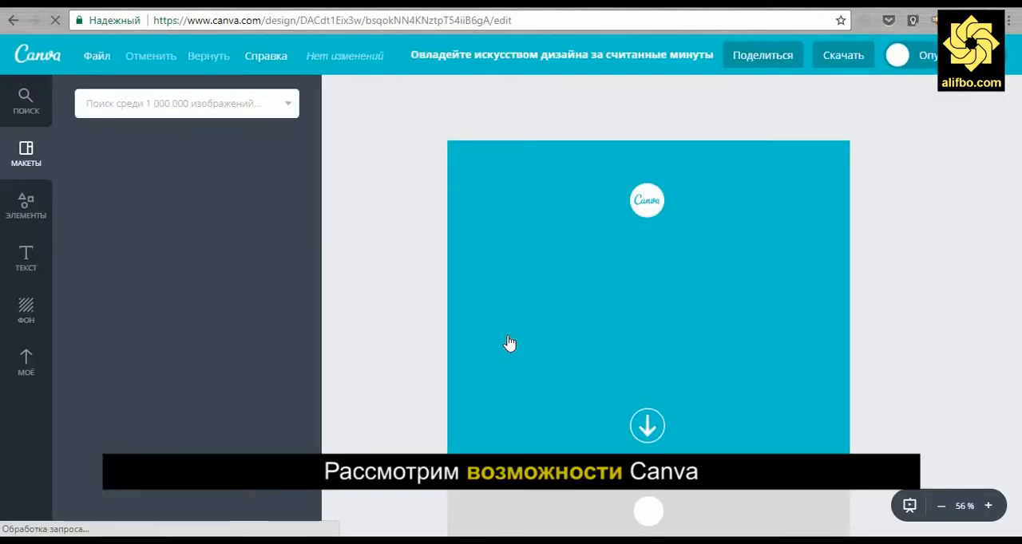
Search the image library for "урок" and view the results filtered as photos, illustrations and all types
{"action": "left_click", "coordinate": [200, 109]}
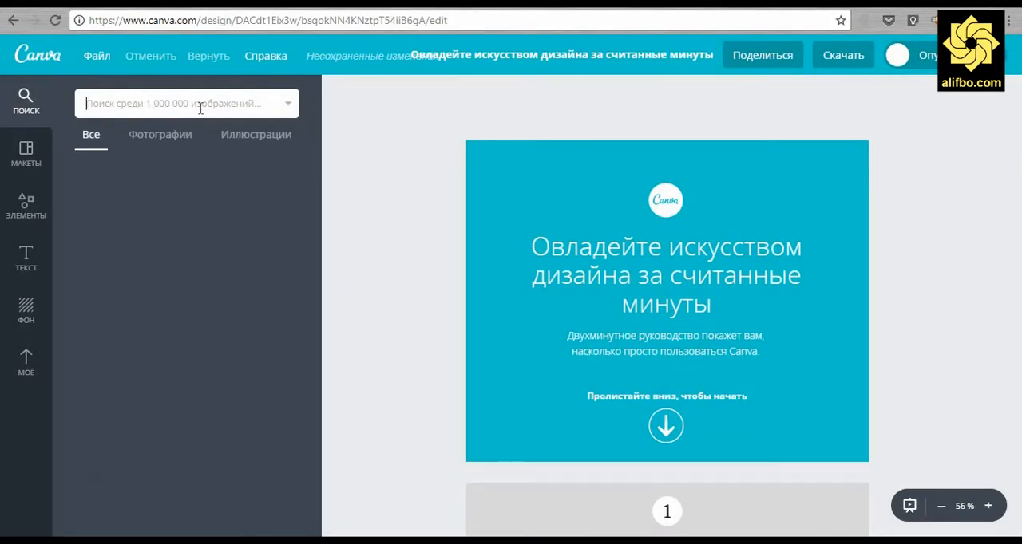
{"action": "type", "text": "урок"}
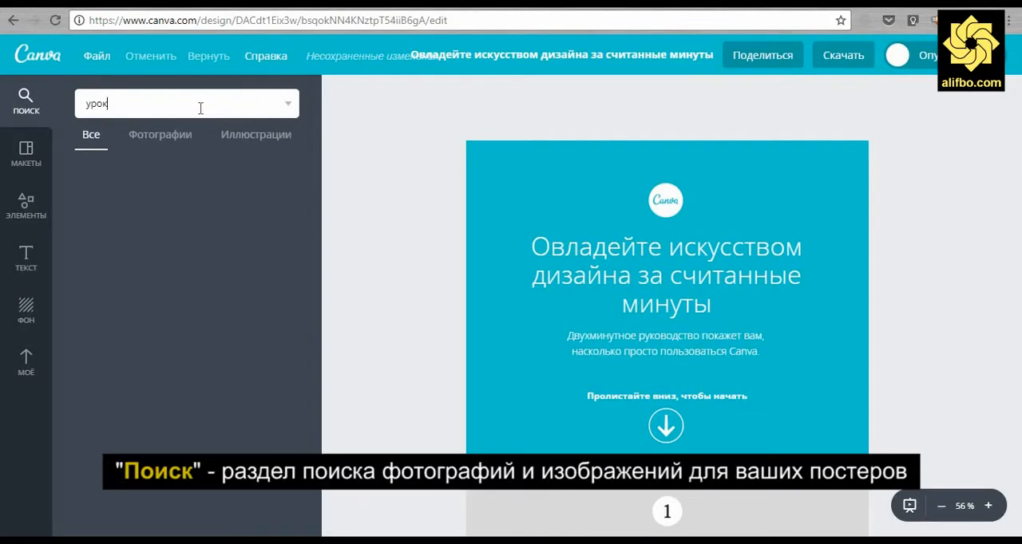
{"action": "key", "text": "Return"}
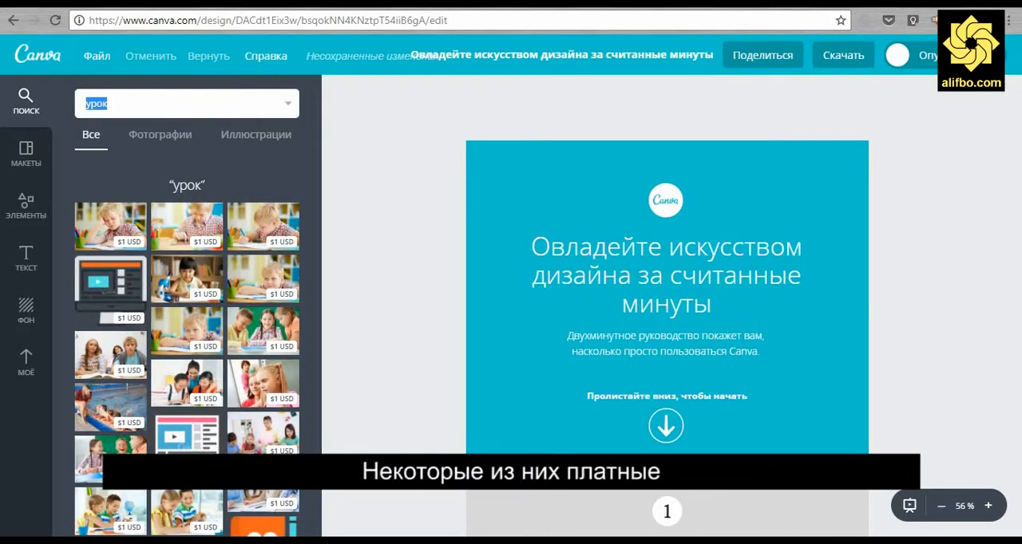
{"action": "left_click", "coordinate": [157, 136]}
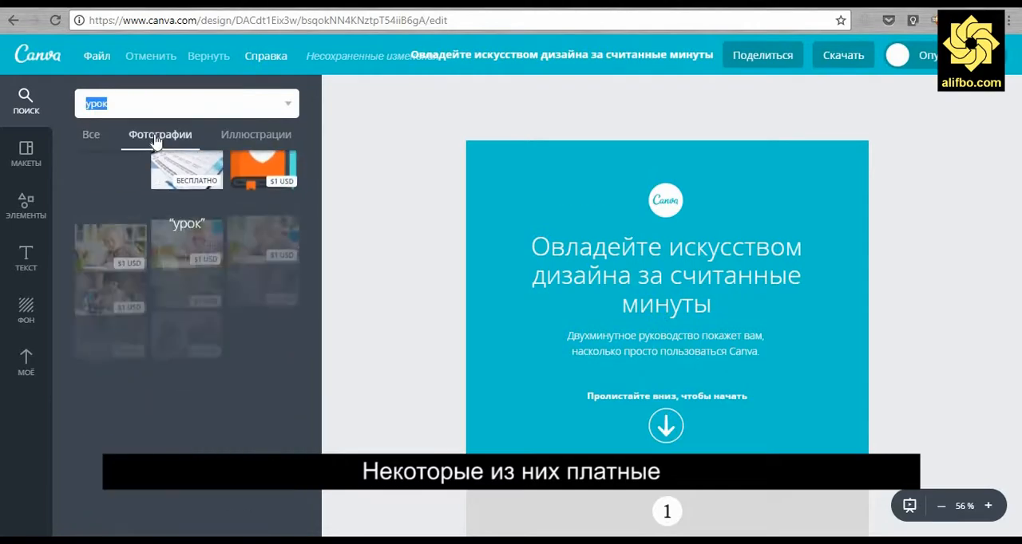
{"action": "left_click", "coordinate": [256, 144]}
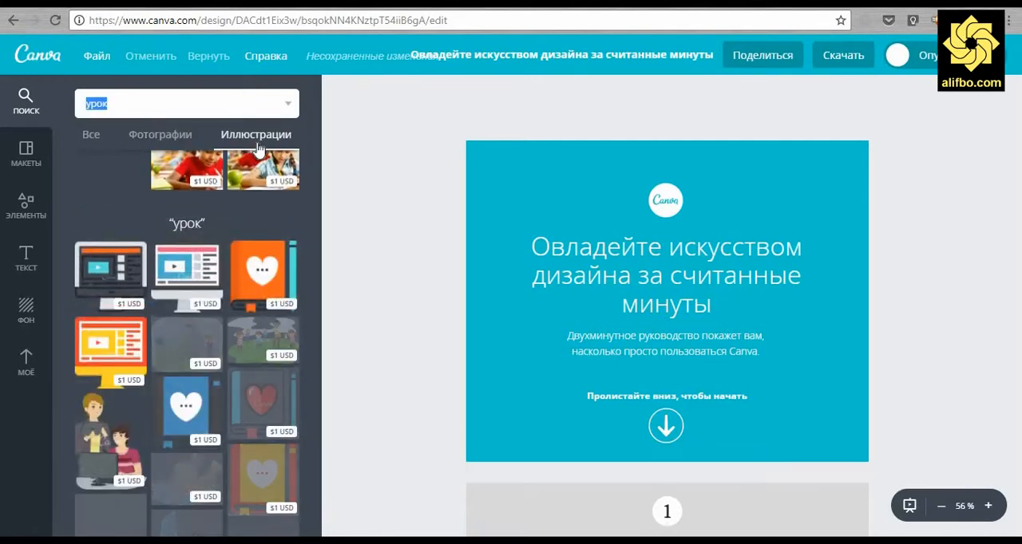
{"action": "left_click", "coordinate": [115, 137]}
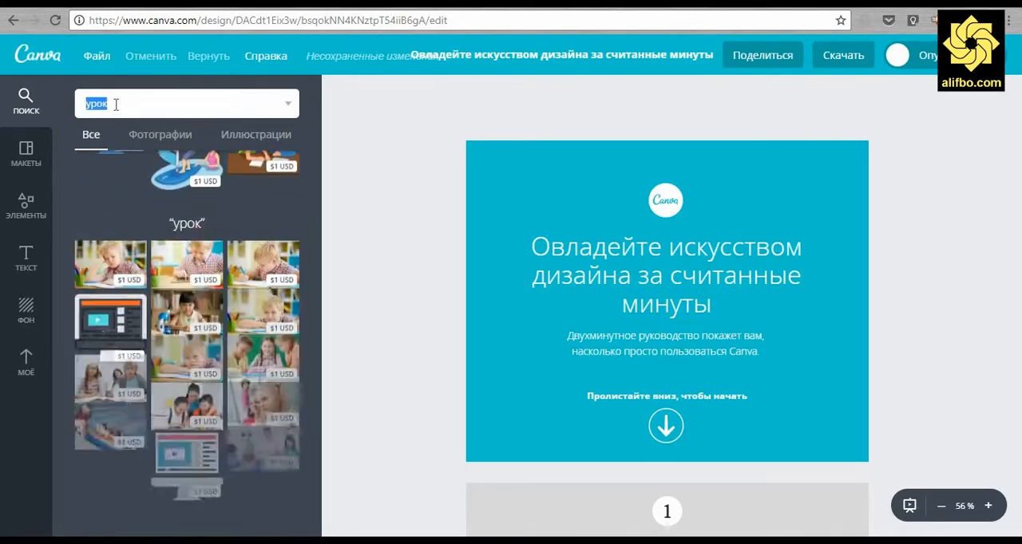
Search the image library for "lesson" and clear the query
{"action": "left_click", "coordinate": [116, 103]}
{"action": "type", "text": "lesso"}
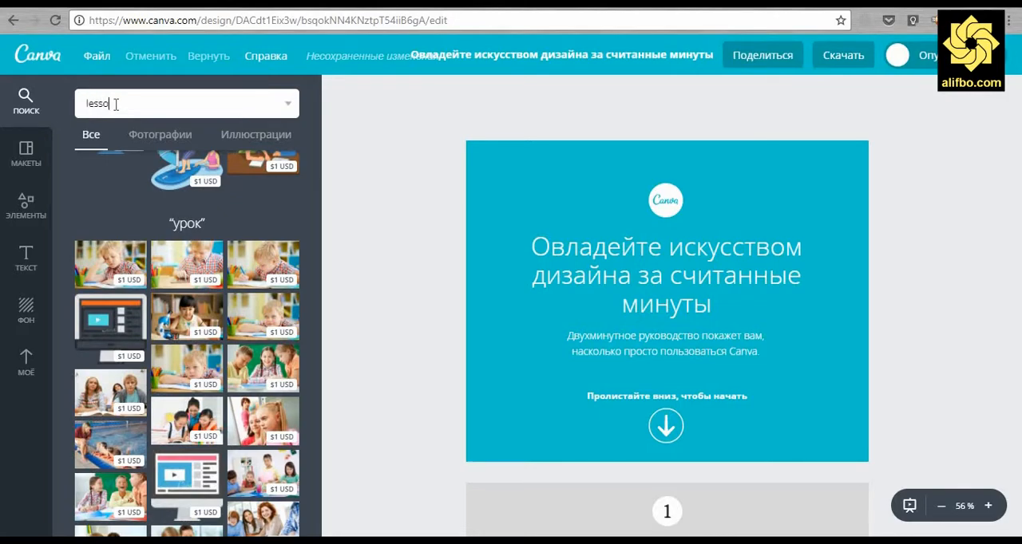
{"action": "type", "text": "n"}
{"action": "key", "text": "Return"}
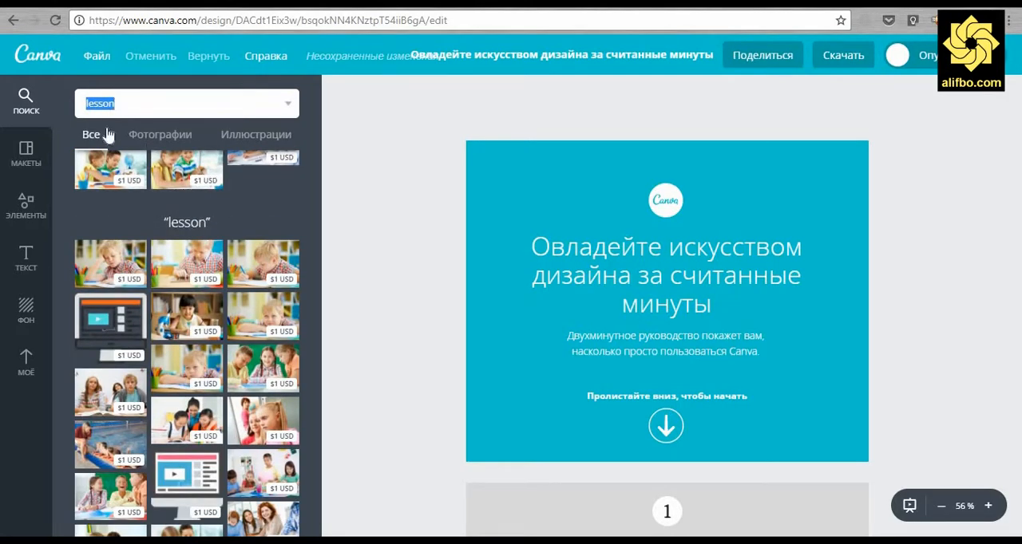
{"action": "left_click", "coordinate": [48, 145]}
{"action": "left_click", "coordinate": [26, 102]}
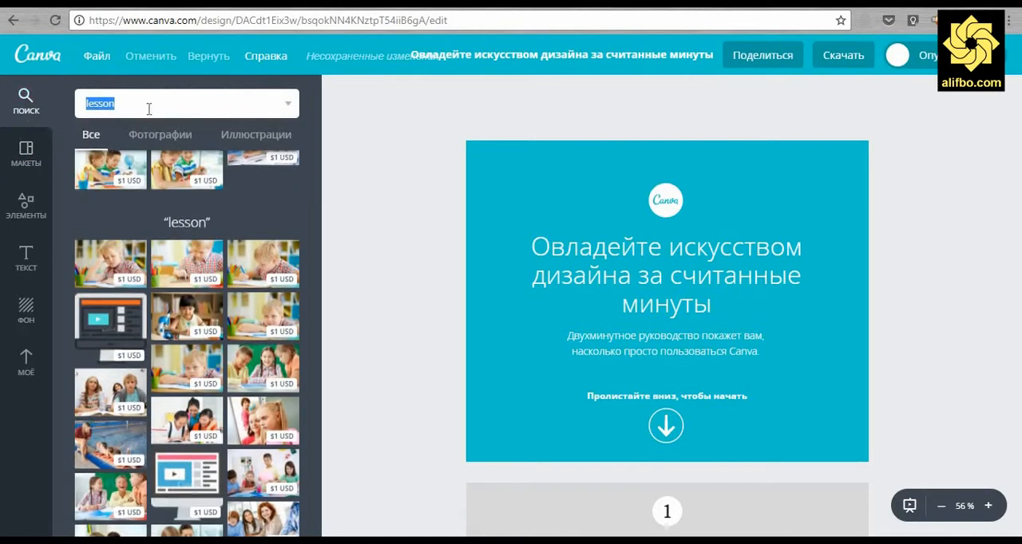
{"action": "key", "text": "BackSpace"}
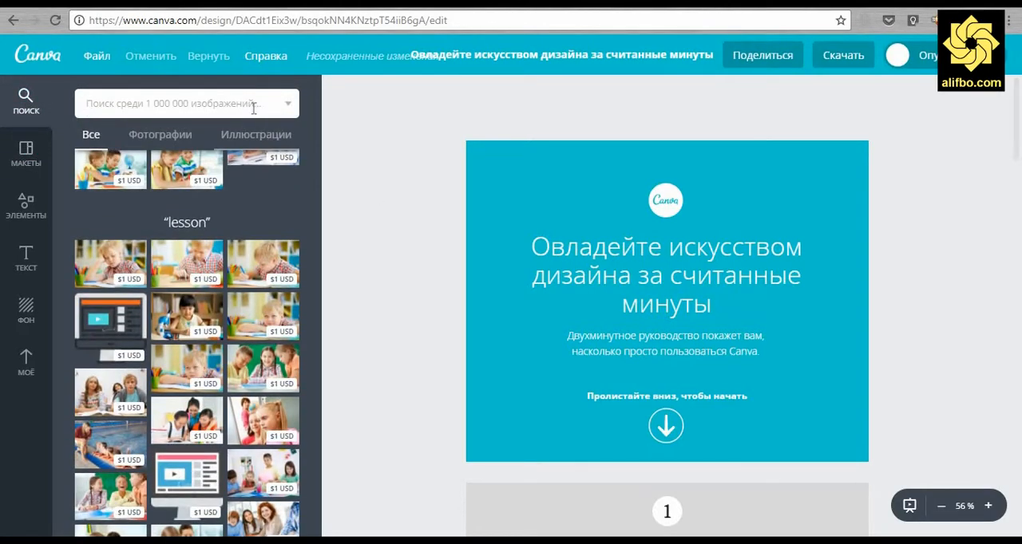
View the photo and illustration filters of the search results and return to all types
{"action": "left_click", "coordinate": [150, 138]}
{"action": "left_click", "coordinate": [260, 139]}
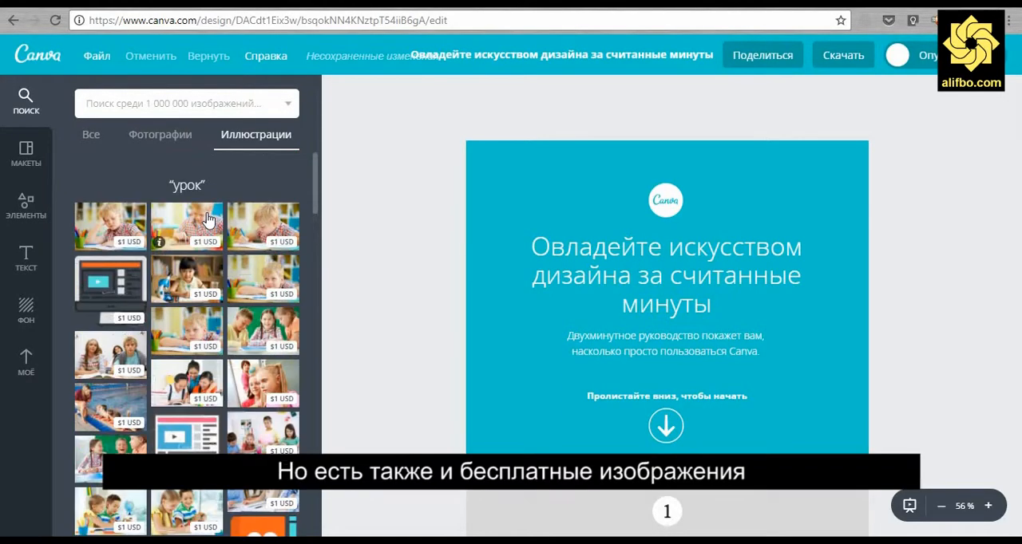
{"action": "left_click", "coordinate": [159, 140]}
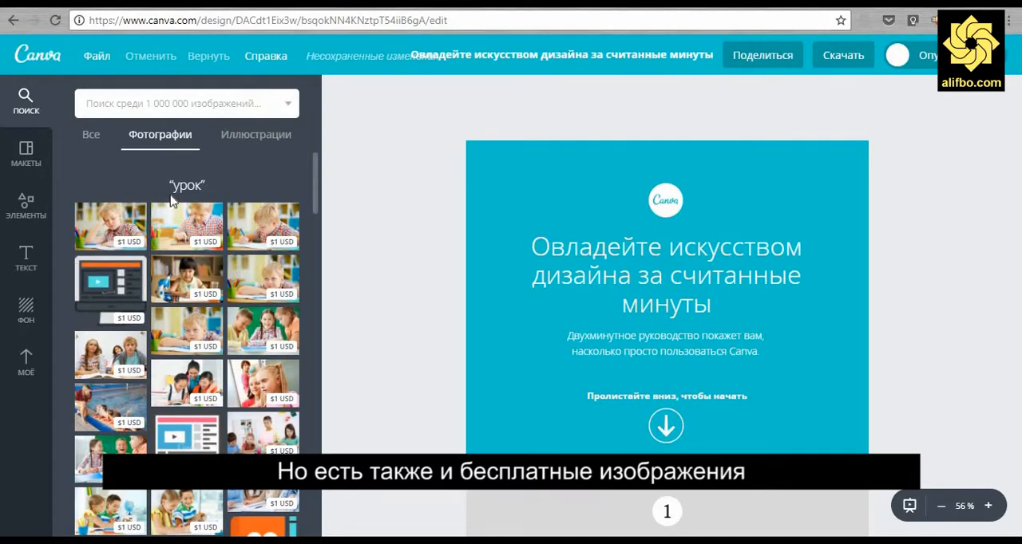
{"action": "left_click", "coordinate": [91, 135]}
Browse the ready-made layouts and apply the free PARISIAN French Collection layout to the first page
{"action": "left_click", "coordinate": [25, 154]}
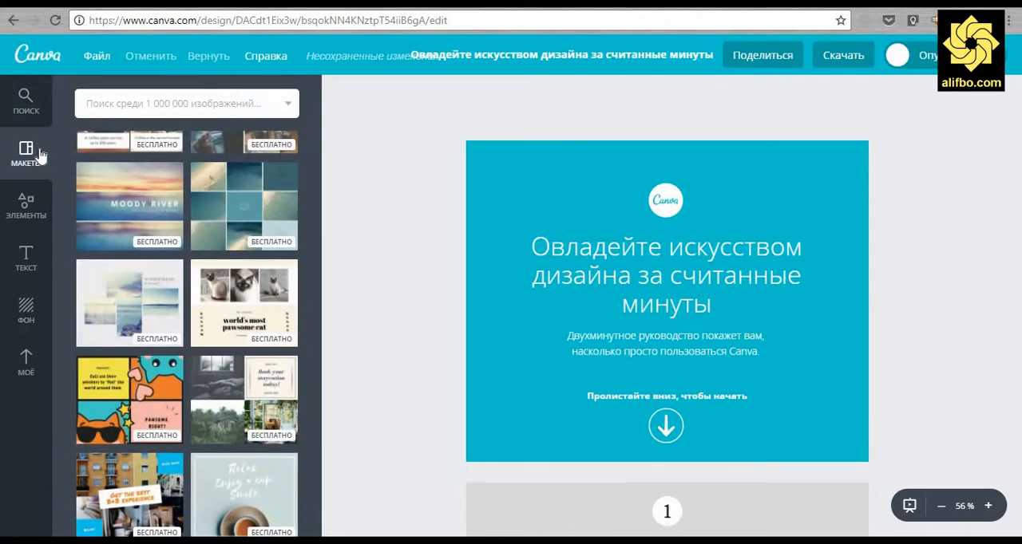
{"action": "scroll", "coordinate": [239, 245], "scroll_direction": "down", "scroll_amount": 3}
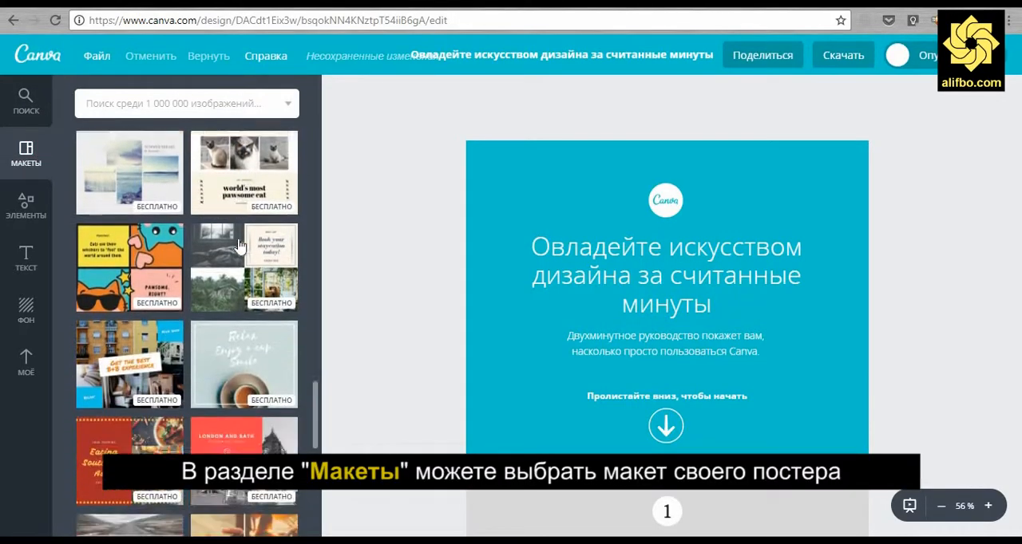
{"action": "scroll", "coordinate": [238, 245], "scroll_direction": "down", "scroll_amount": 3}
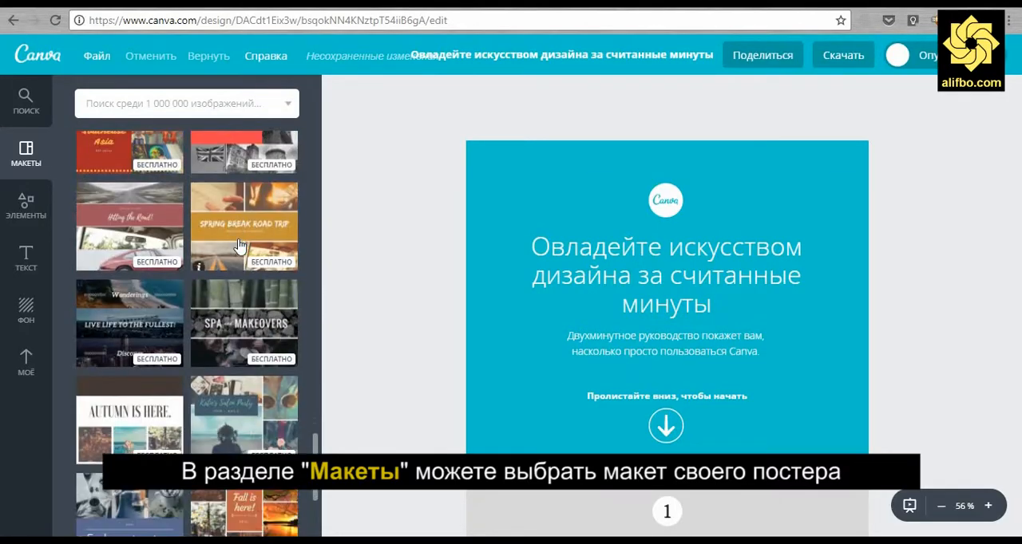
{"action": "scroll", "coordinate": [239, 245], "scroll_direction": "down", "scroll_amount": 10}
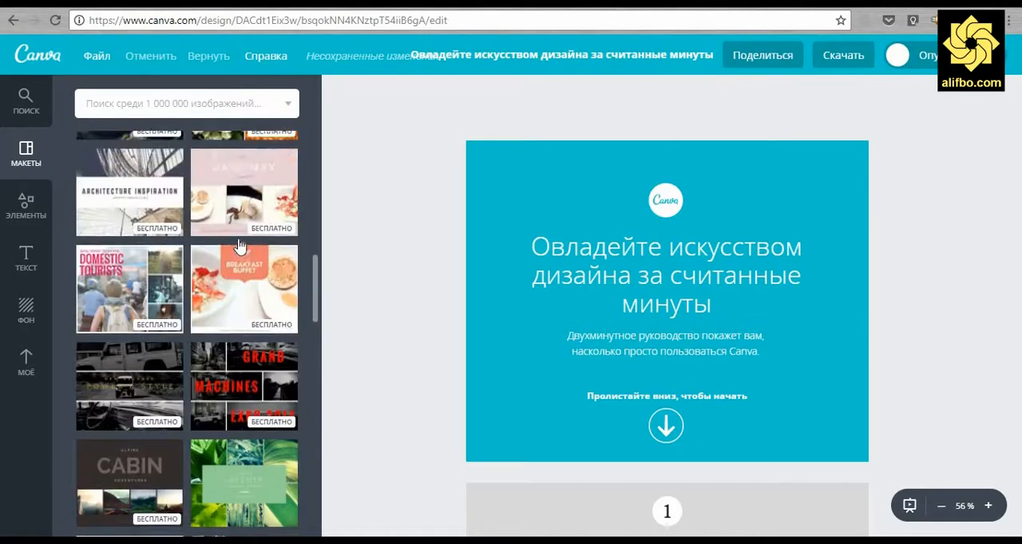
{"action": "scroll", "coordinate": [238, 245], "scroll_direction": "up", "scroll_amount": 3}
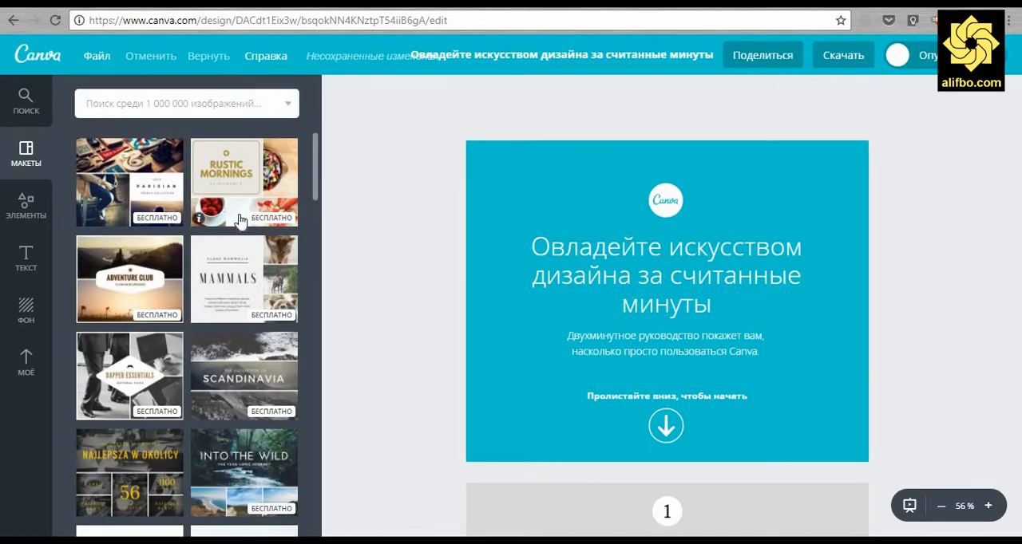
{"action": "left_click", "coordinate": [137, 194]}
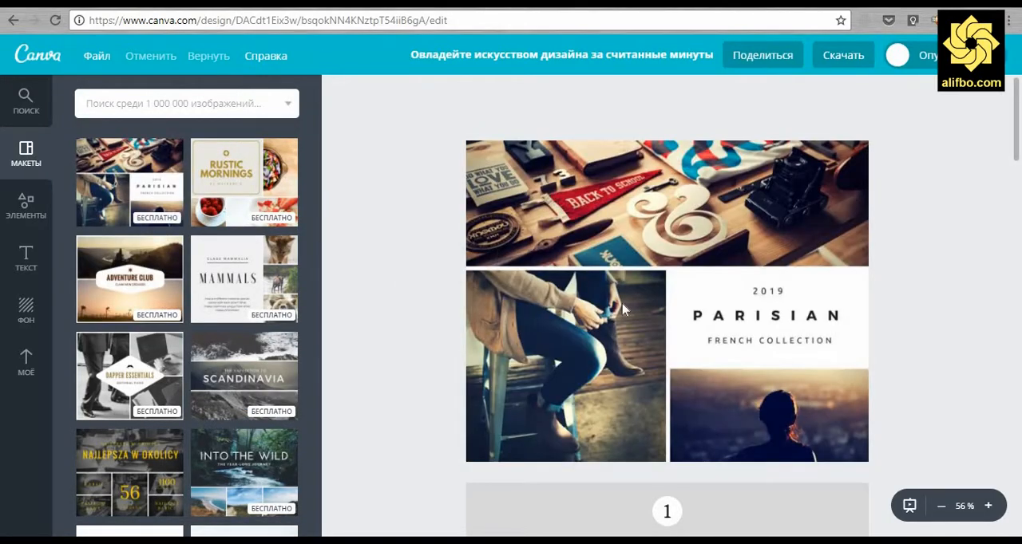
Move the PARISIAN heading sideways and back into its white block, and select the collage's upper photo
{"action": "left_click_drag", "start_coordinate": [851, 321], "coordinate": [873, 319]}
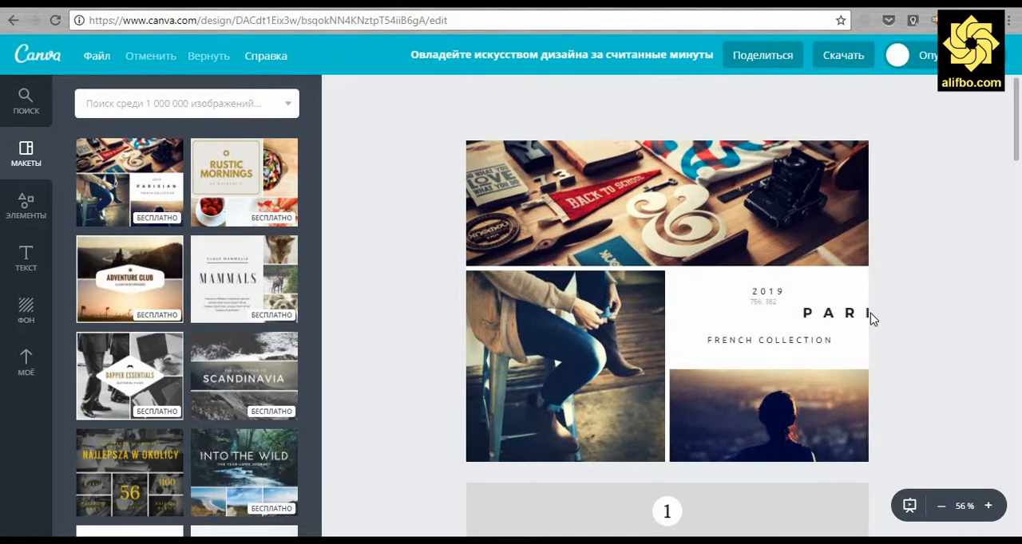
{"action": "left_click_drag", "start_coordinate": [786, 320], "coordinate": [711, 323]}
{"action": "left_click", "coordinate": [522, 205]}
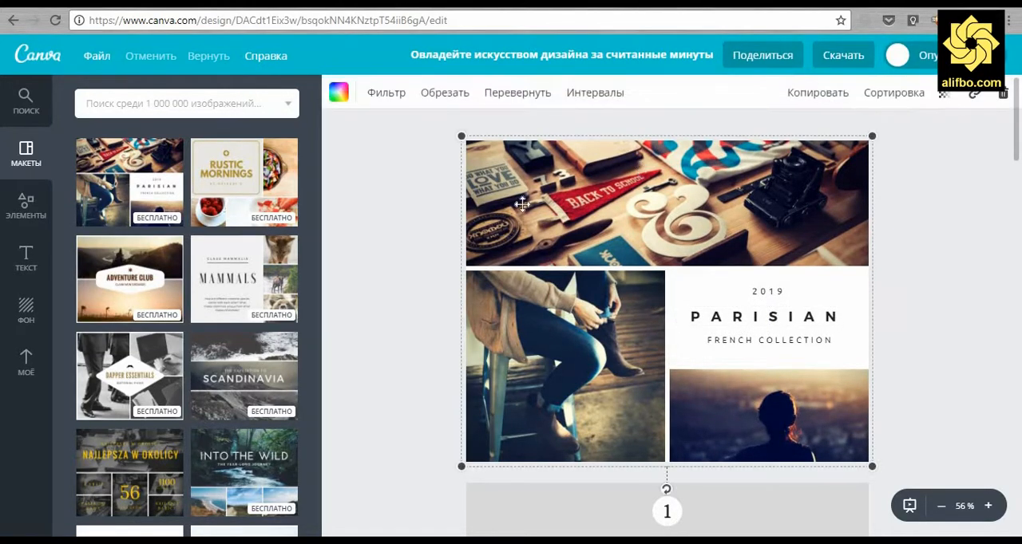
{"action": "right_click", "coordinate": [581, 206]}
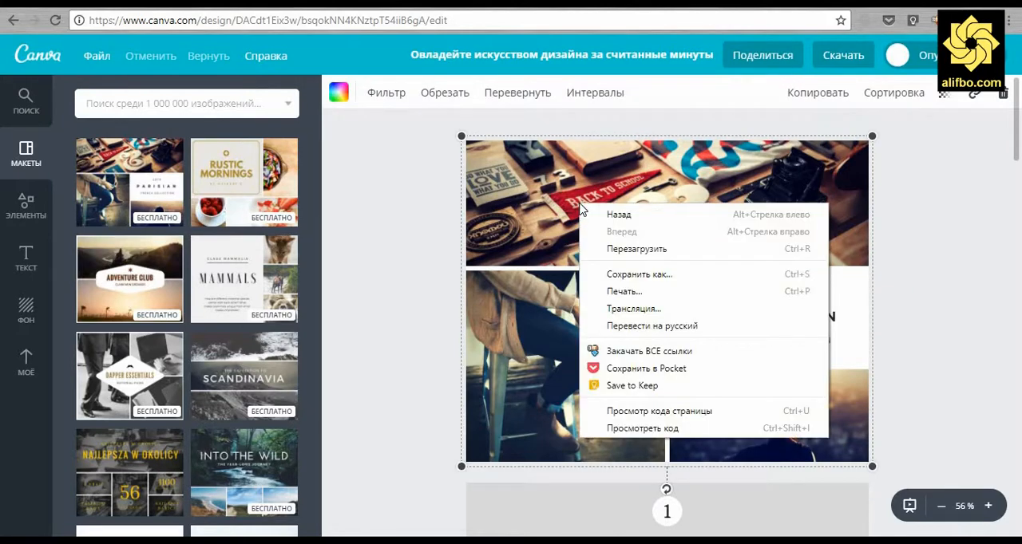
{"action": "left_click", "coordinate": [400, 233]}
{"action": "left_click", "coordinate": [576, 207]}
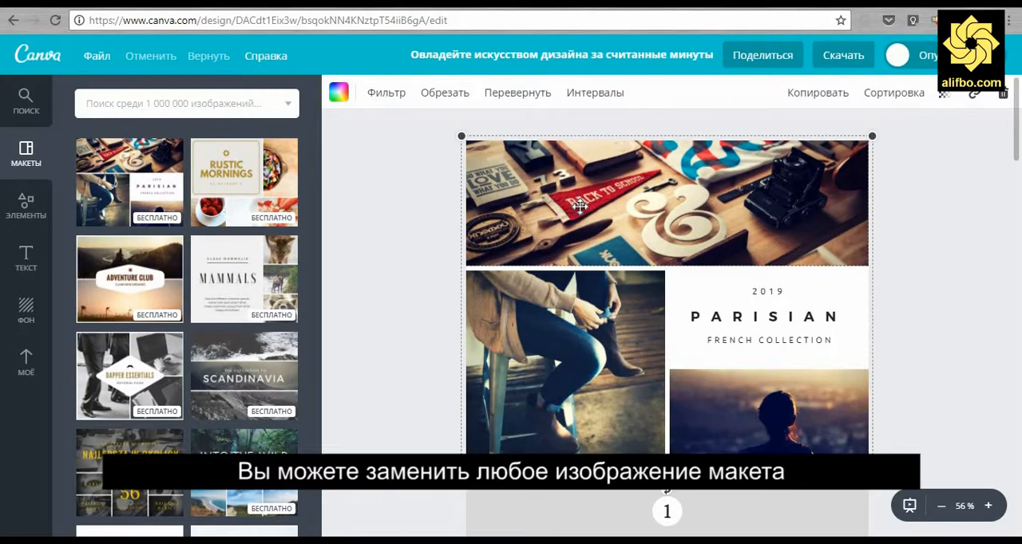
{"action": "double_click", "coordinate": [581, 206]}
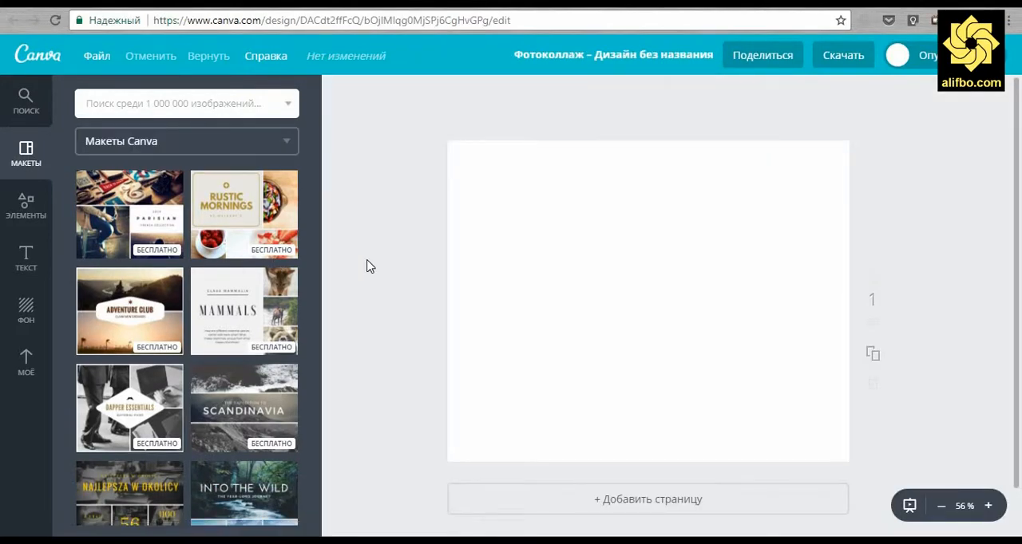
Look through the elements, text and background collections available for the blank photo collage design
{"action": "left_click", "coordinate": [38, 219]}
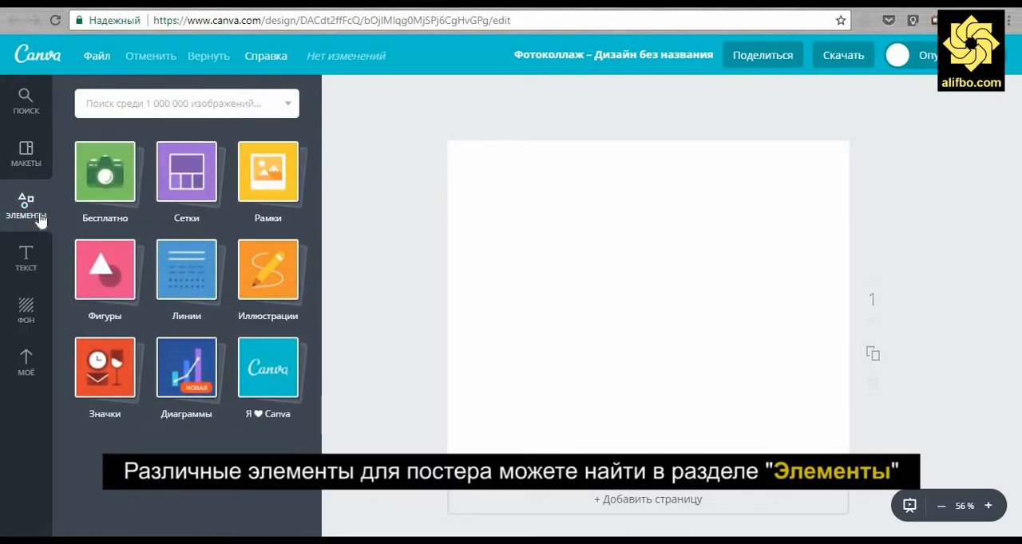
{"action": "left_click", "coordinate": [28, 261]}
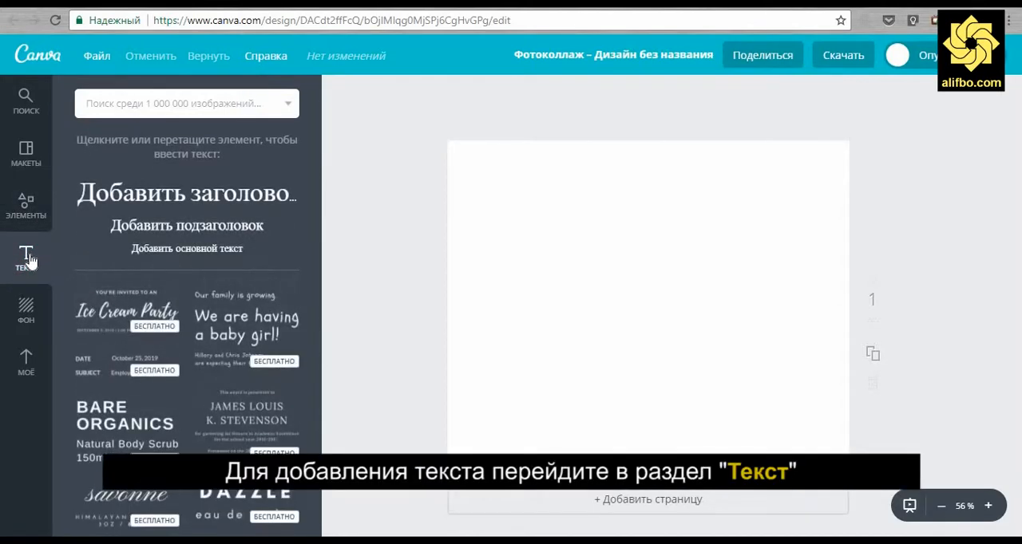
{"action": "left_click", "coordinate": [27, 311]}
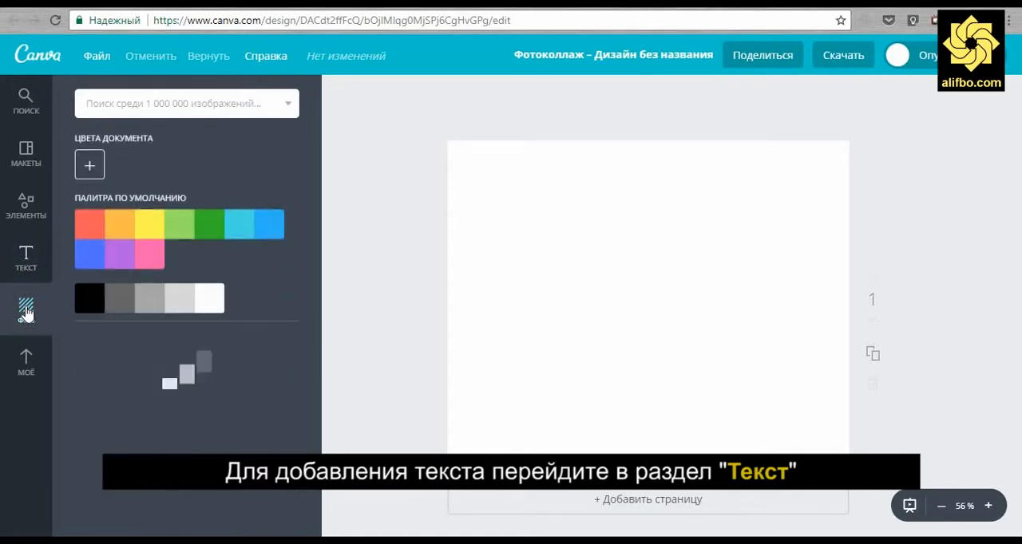
Upload the film-strip photo pexels-photo-65128 from the originals folder and place it on the blank page
{"action": "left_click", "coordinate": [27, 361]}
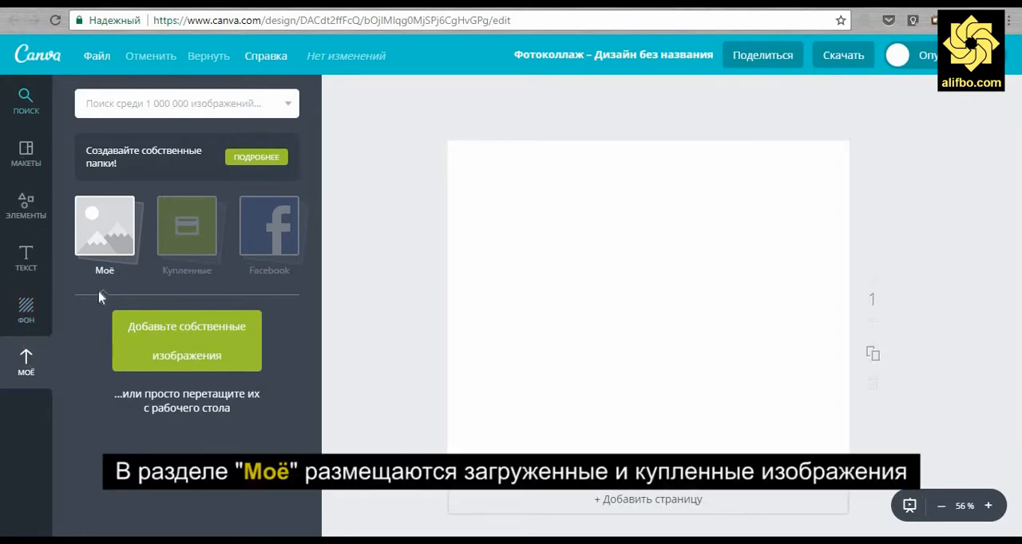
{"action": "left_click", "coordinate": [209, 356]}
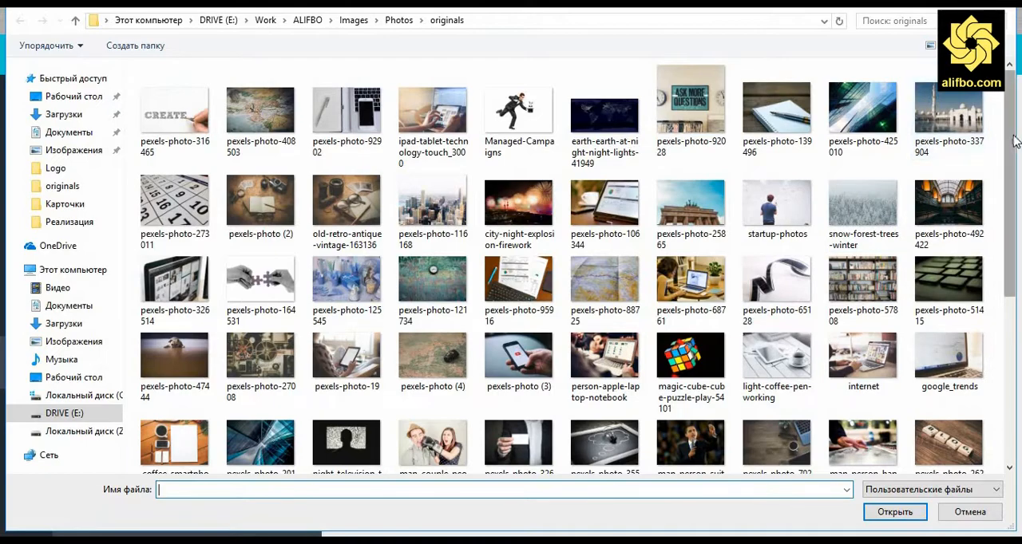
{"action": "left_click_drag", "start_coordinate": [1014, 151], "coordinate": [1017, 171]}
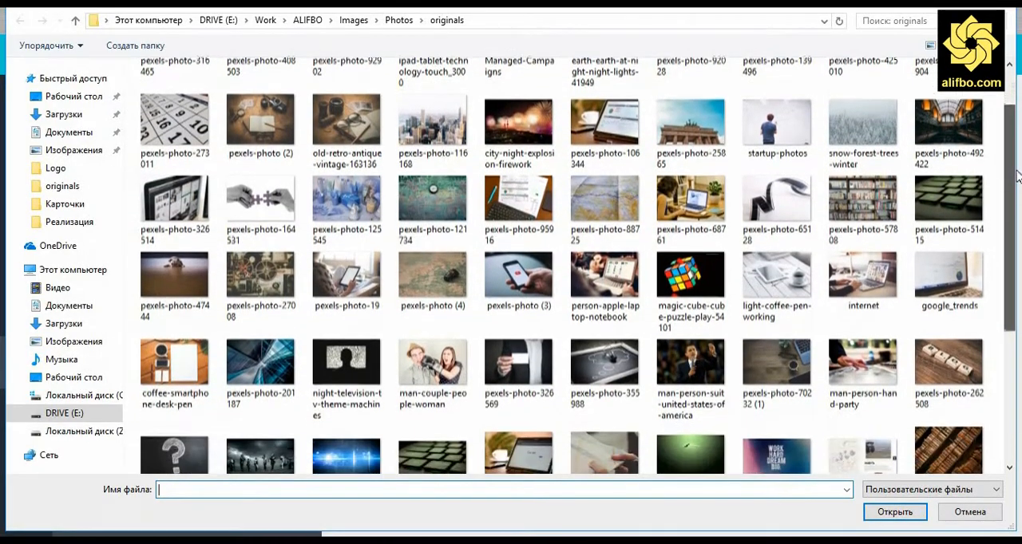
{"action": "left_click", "coordinate": [798, 192]}
{"action": "left_click", "coordinate": [894, 512]}
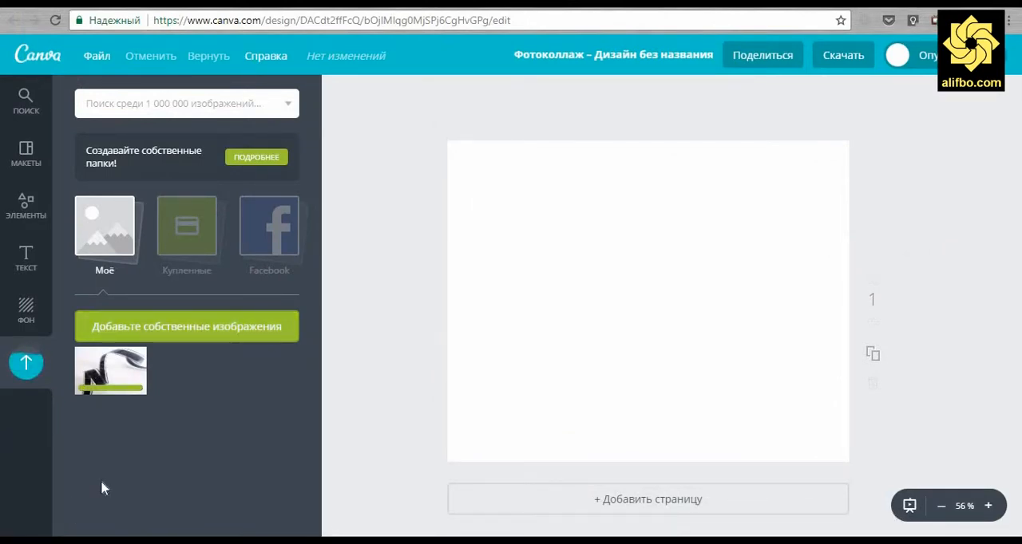
{"action": "left_click_drag", "start_coordinate": [111, 372], "coordinate": [656, 313]}
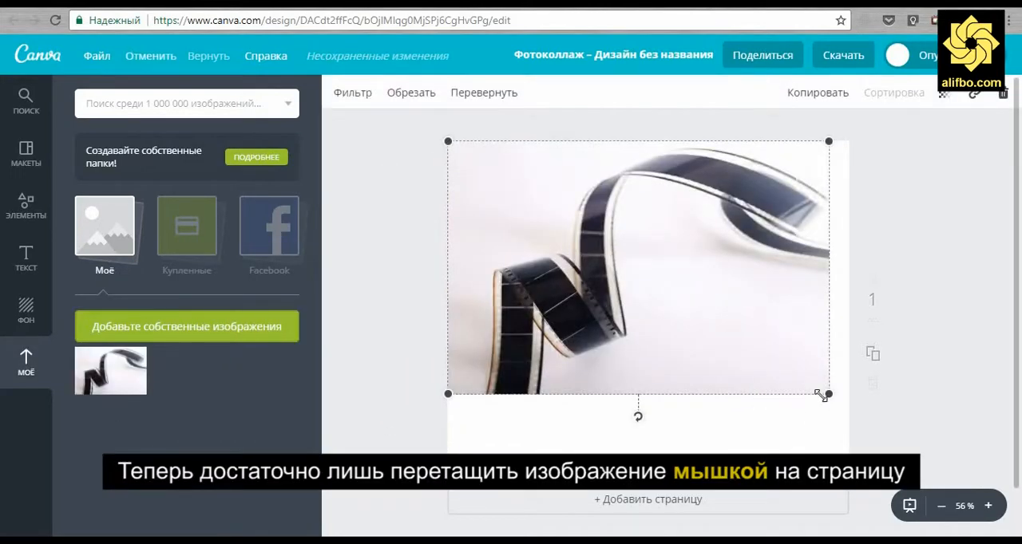
Enlarge the film-strip photo and shift it sideways so that it fills the whole page
{"action": "left_click_drag", "start_coordinate": [828, 394], "coordinate": [917, 493]}
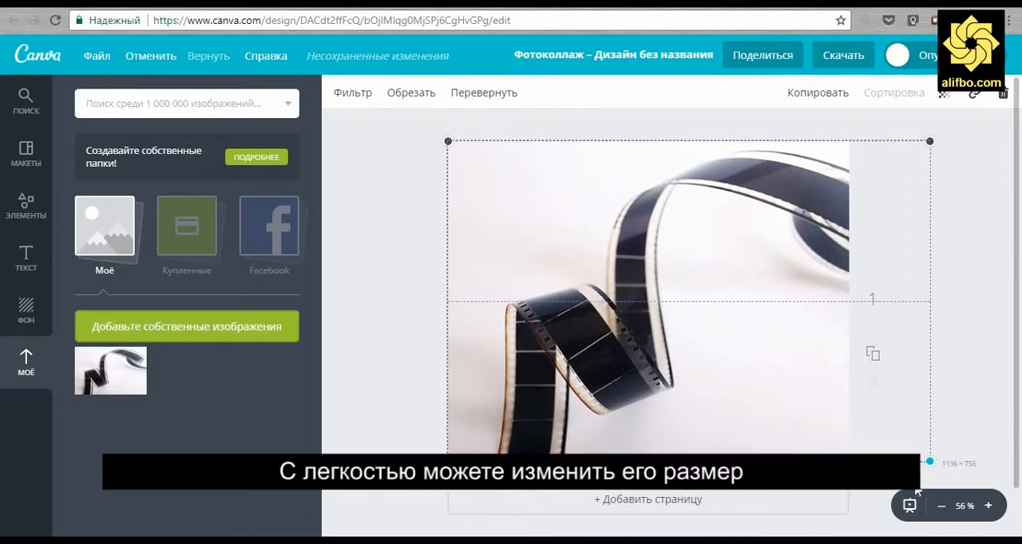
{"action": "left_click_drag", "start_coordinate": [711, 365], "coordinate": [670, 369]}
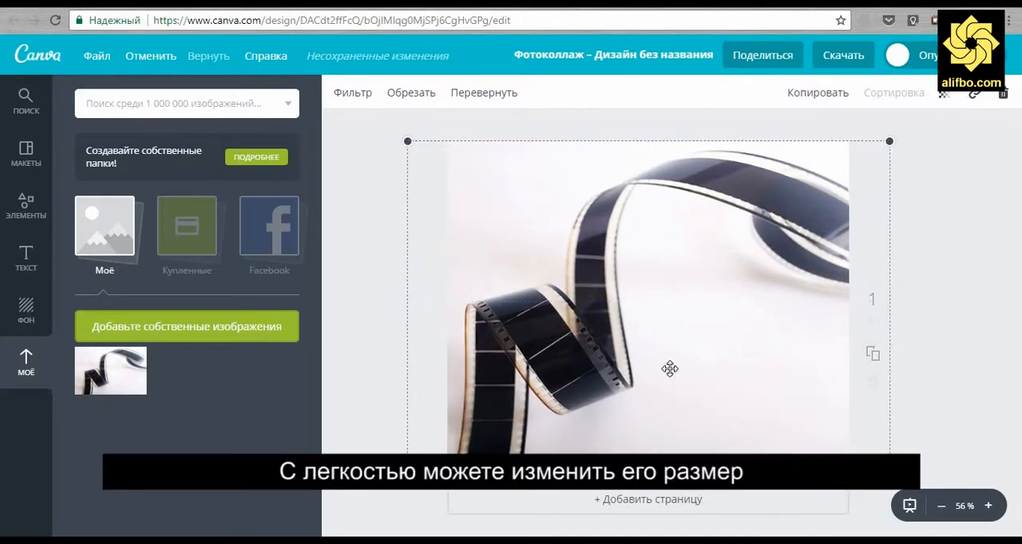
{"action": "left_click", "coordinate": [933, 391]}
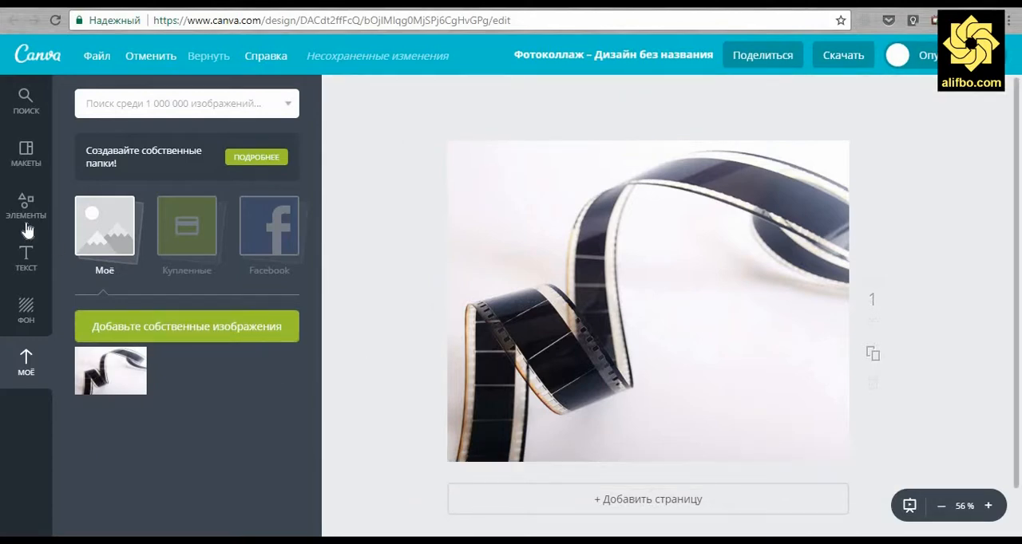
Add the free DAZZLE text combination and place it over the empty lower-right area of the photo
{"action": "left_click", "coordinate": [18, 266]}
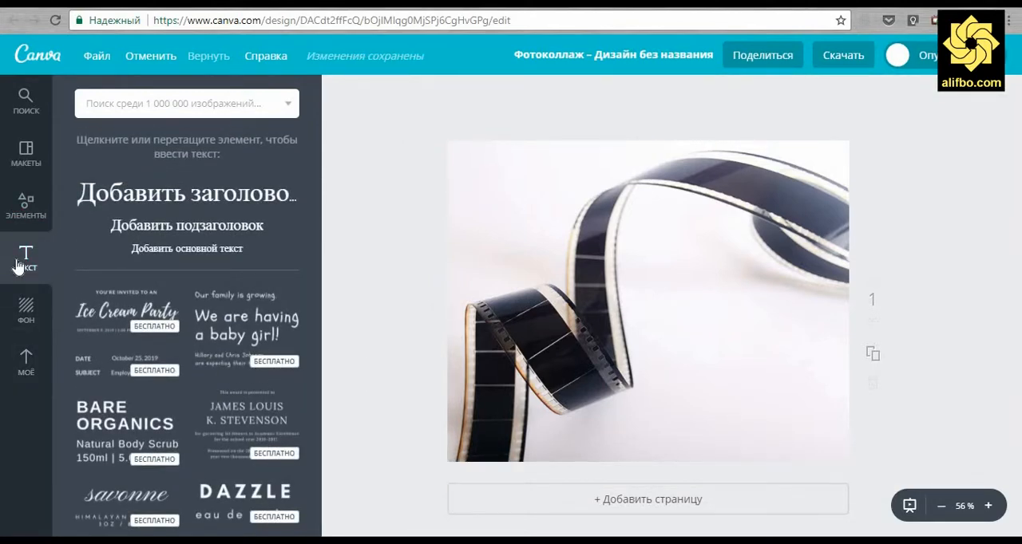
{"action": "left_click_drag", "start_coordinate": [237, 500], "coordinate": [843, 369]}
{"action": "left_click_drag", "start_coordinate": [768, 341], "coordinate": [757, 386]}
Replace the DAZZLE heading with "ДАРСҲОИ" and the line below it with "омӯзишӣ"
{"action": "double_click", "coordinate": [737, 387]}
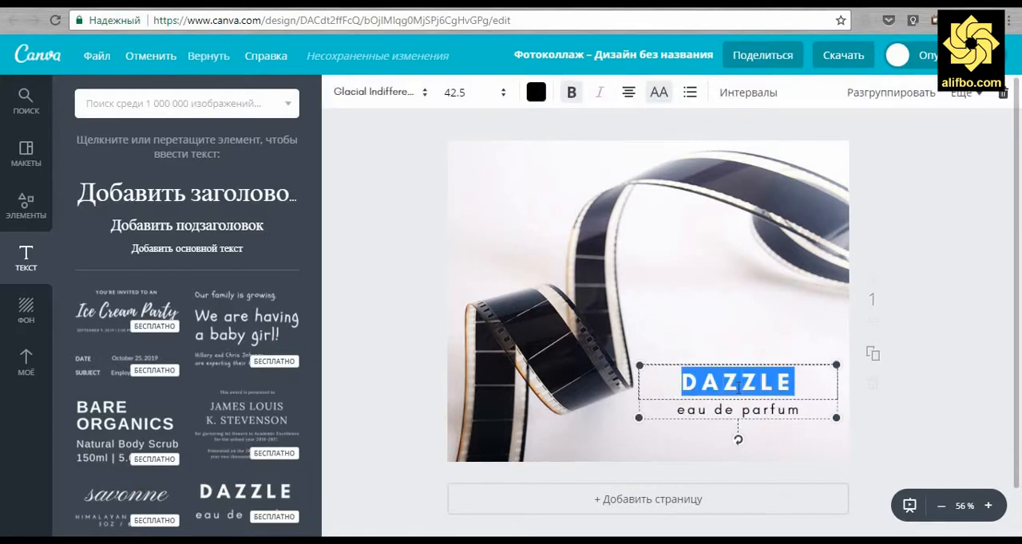
{"action": "type", "text": "ДАРСҲОИ"}
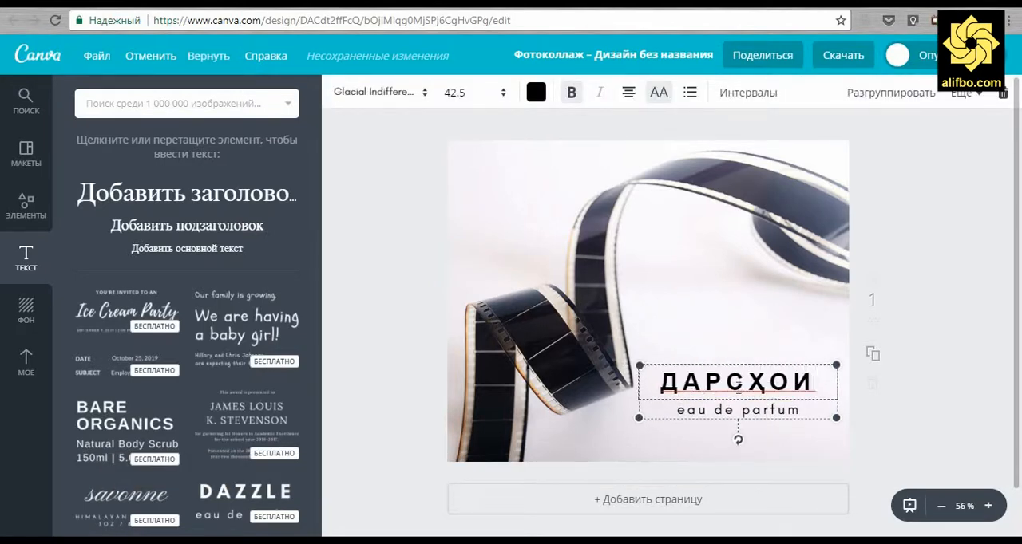
{"action": "left_click", "coordinate": [737, 409]}
{"action": "triple_click", "coordinate": [771, 412]}
{"action": "type", "text": "ом"}
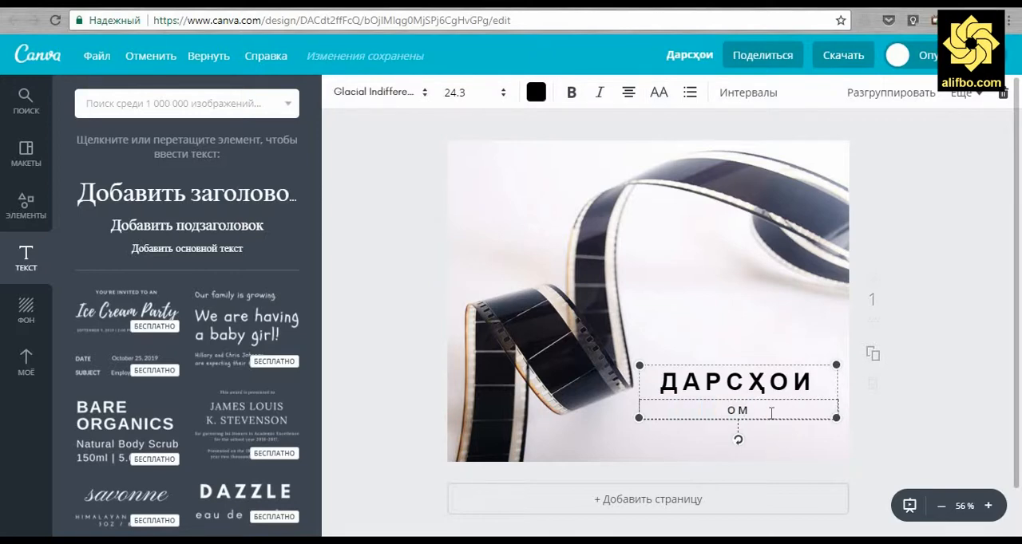
{"action": "type", "text": "ӯзишӣ"}
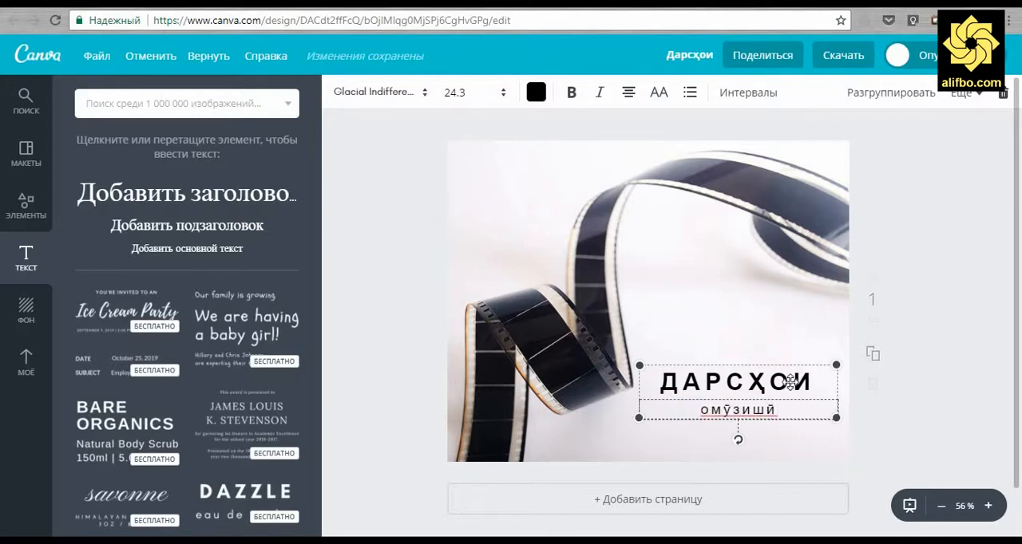
Shorten the heading to "ДАРСИ" and extend the subtitle to "омӯзишӣ оид ба canva.com"
{"action": "left_click", "coordinate": [790, 383]}
{"action": "key", "text": "BackSpace"}
{"action": "key", "text": "BackSpace"}
{"action": "left_click", "coordinate": [774, 409]}
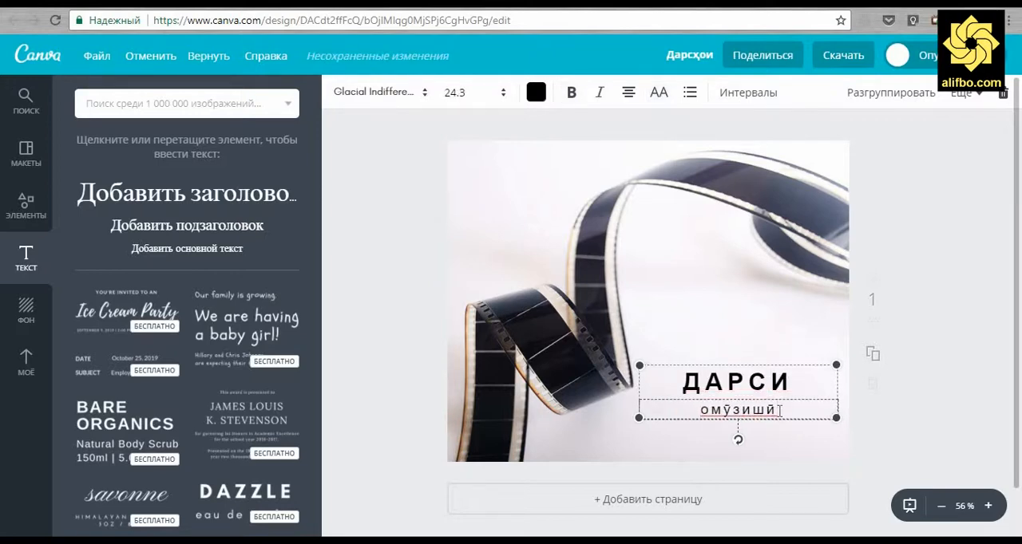
{"action": "type", "text": "оид ба "}
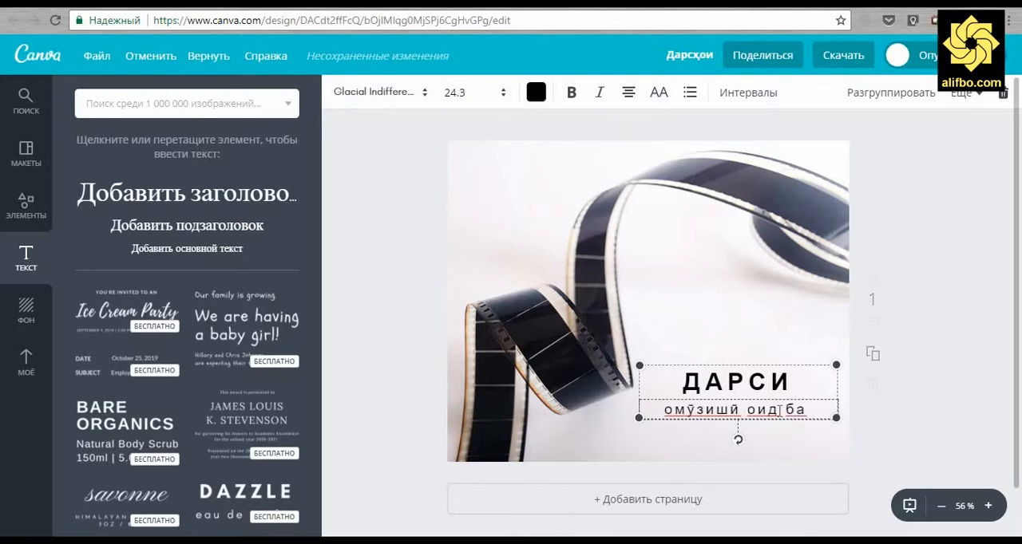
{"action": "type", "text": "canva.com"}
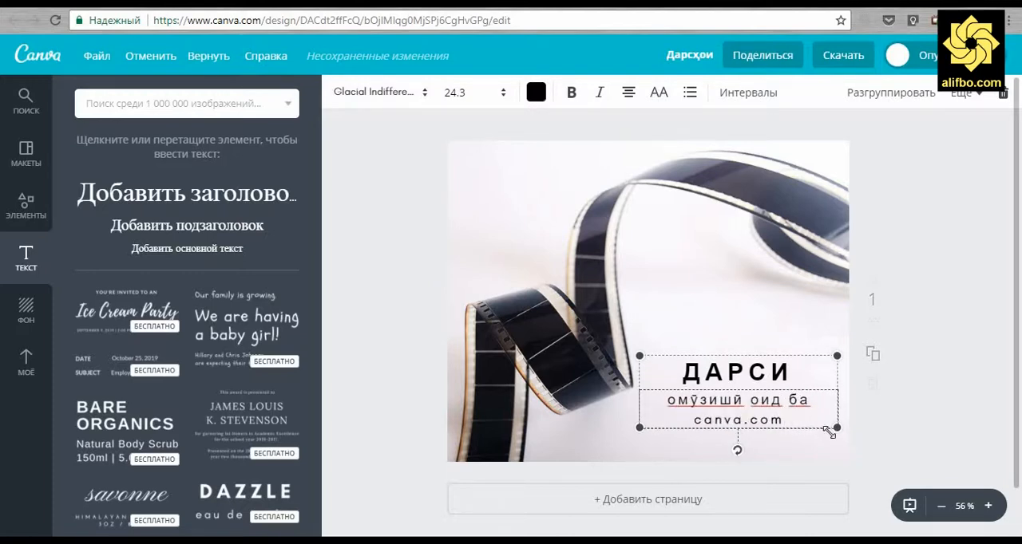
Set the whole subtitle's font size to 18
{"action": "key", "text": "ctrl+a"}
{"action": "left_click", "coordinate": [459, 93]}
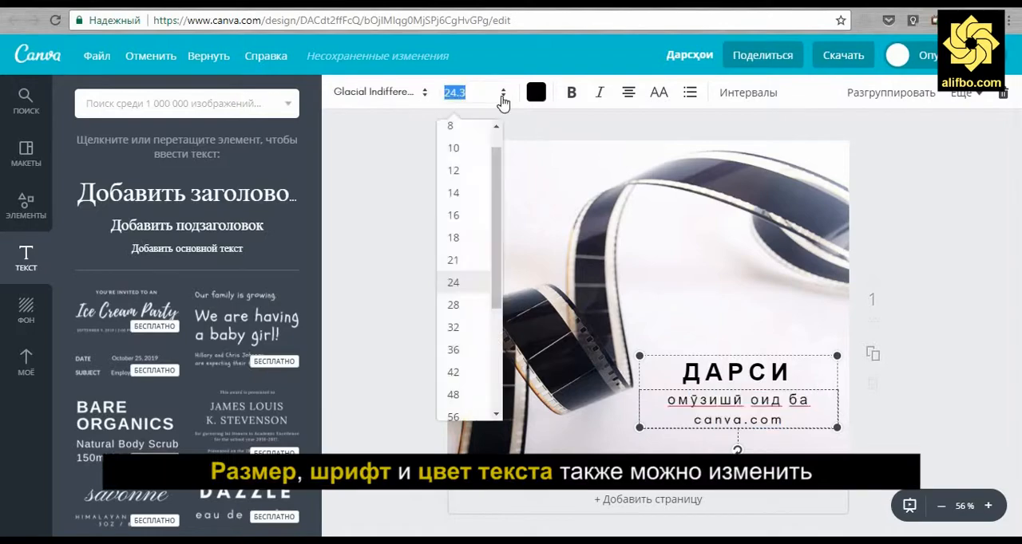
{"action": "left_click", "coordinate": [459, 247]}
Extend the heading to "ДАРСИ ОМӮЗИШӢ" and set its font size to 32
{"action": "left_click", "coordinate": [790, 384]}
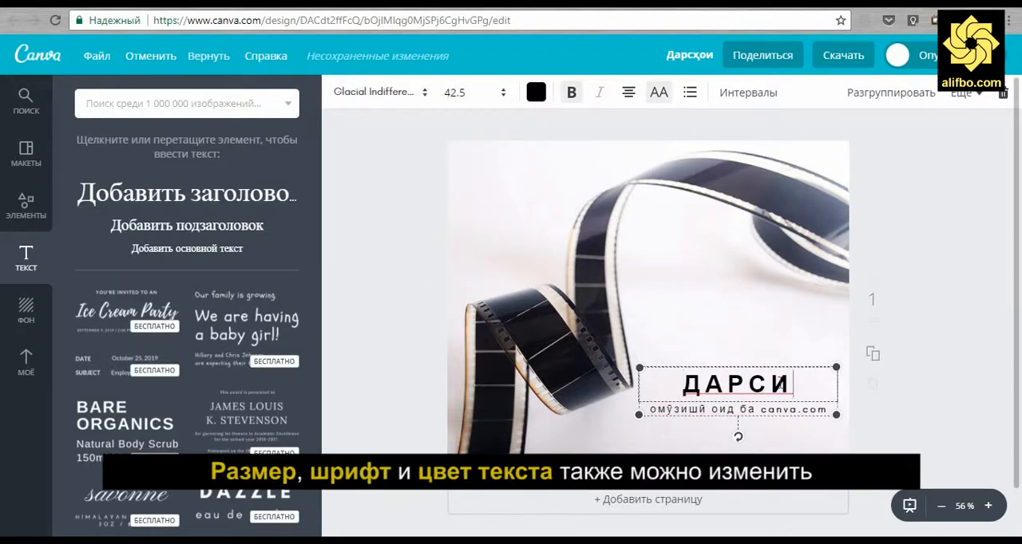
{"action": "type", "text": "омӯзишӣ"}
{"action": "key", "text": "ctrl+a"}
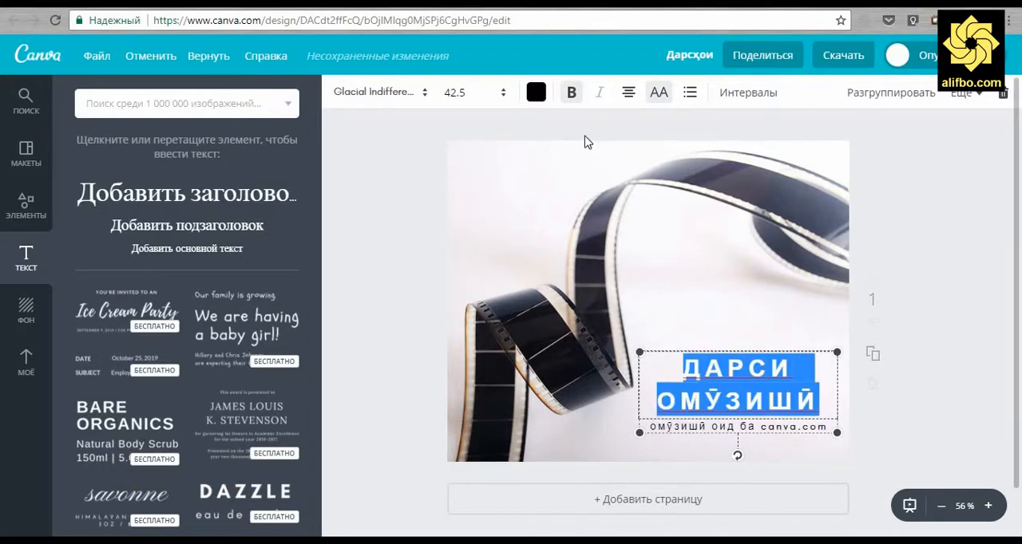
{"action": "left_click", "coordinate": [459, 93]}
{"action": "left_click", "coordinate": [466, 240]}
Remove "омӯзишӣ" from the subtitle, leaving "оид ба canva.com", and change its font to Open Sans after trying Ubuntu and Arimo
{"action": "double_click", "coordinate": [679, 418]}
{"action": "key", "text": "BackSpace"}
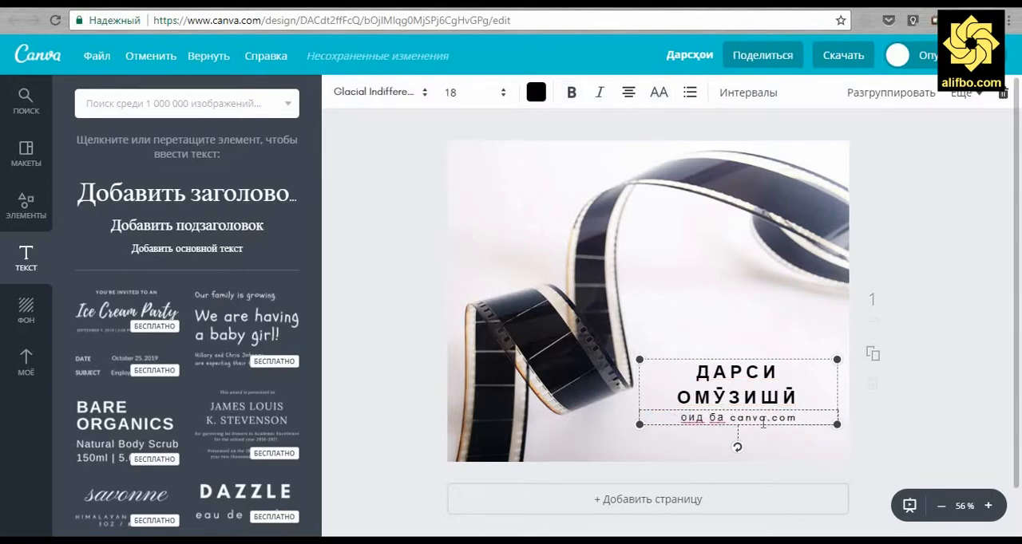
{"action": "key", "text": "ctrl+a"}
{"action": "left_click", "coordinate": [415, 93]}
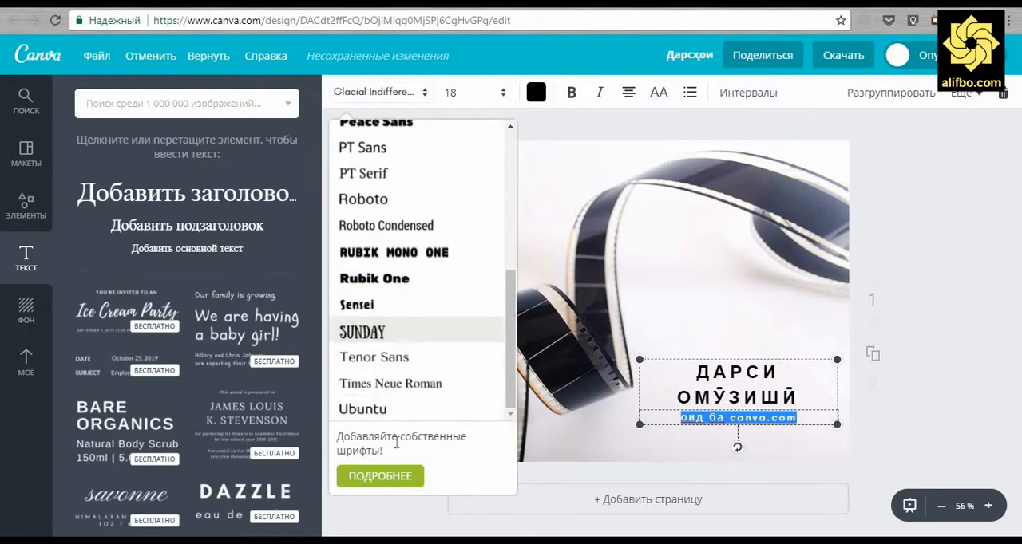
{"action": "left_click", "coordinate": [363, 409]}
{"action": "left_click", "coordinate": [415, 93]}
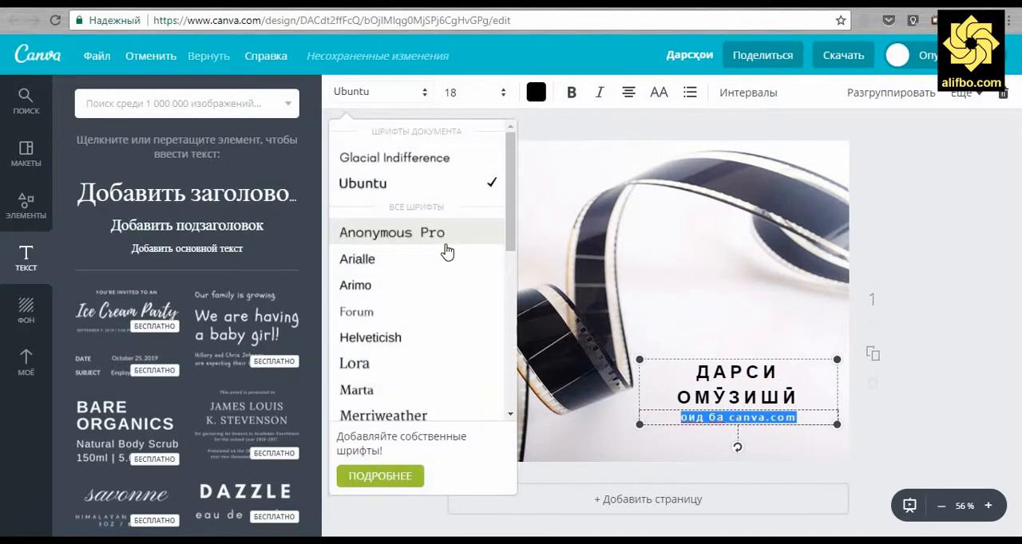
{"action": "left_click", "coordinate": [399, 288]}
{"action": "left_click", "coordinate": [415, 93]}
{"action": "scroll", "coordinate": [416, 275], "scroll_direction": "down", "scroll_amount": 5}
{"action": "left_click", "coordinate": [410, 151]}
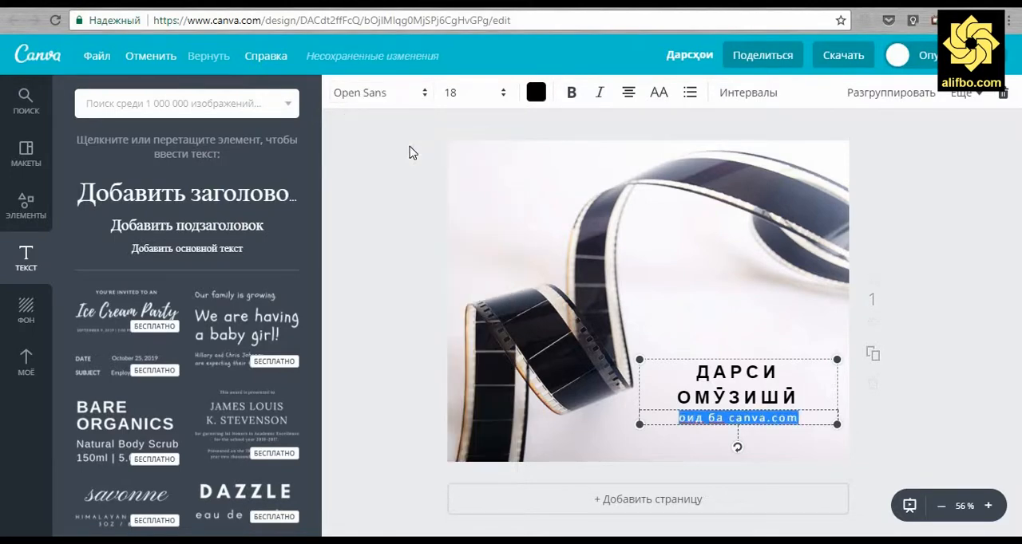
Colour the subtitle "оид ба canva.com" blue from the default palette
{"action": "left_click", "coordinate": [536, 99]}
{"action": "left_click", "coordinate": [606, 254]}
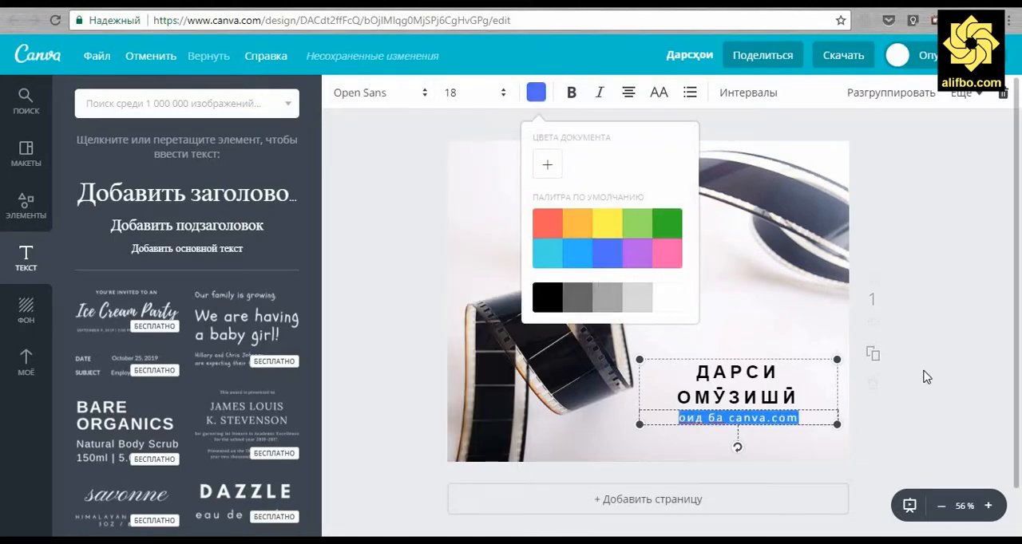
{"action": "left_click", "coordinate": [924, 376]}
Change the heading "ДАРСИ ОМӮЗИШӢ" to the Open Sans font at size 28
{"action": "left_click", "coordinate": [795, 401]}
{"action": "double_click", "coordinate": [795, 401]}
{"action": "key", "text": "ctrl+a"}
{"action": "left_click", "coordinate": [406, 94]}
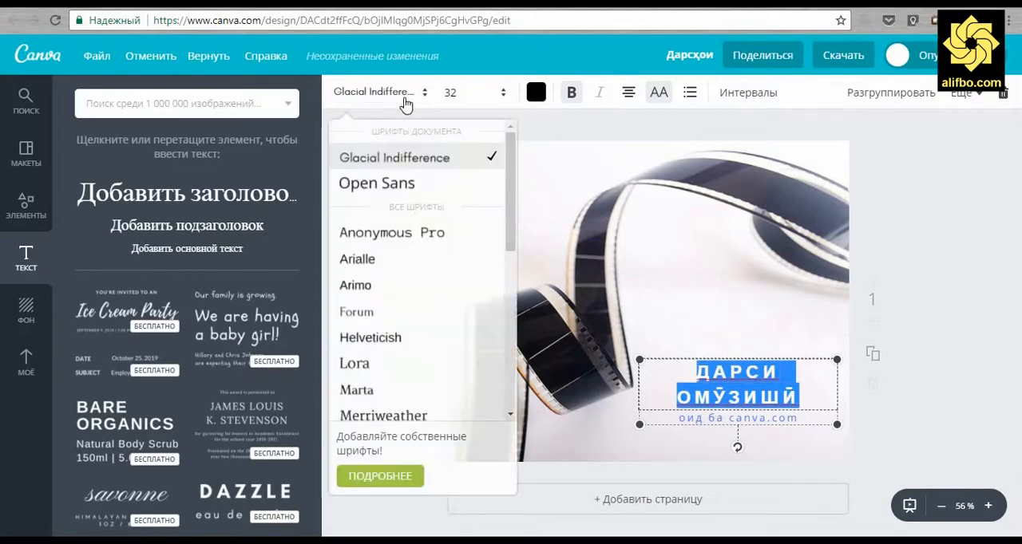
{"action": "left_click", "coordinate": [408, 183]}
{"action": "left_click", "coordinate": [470, 92]}
{"action": "left_click", "coordinate": [474, 264]}
{"action": "left_click", "coordinate": [896, 459]}
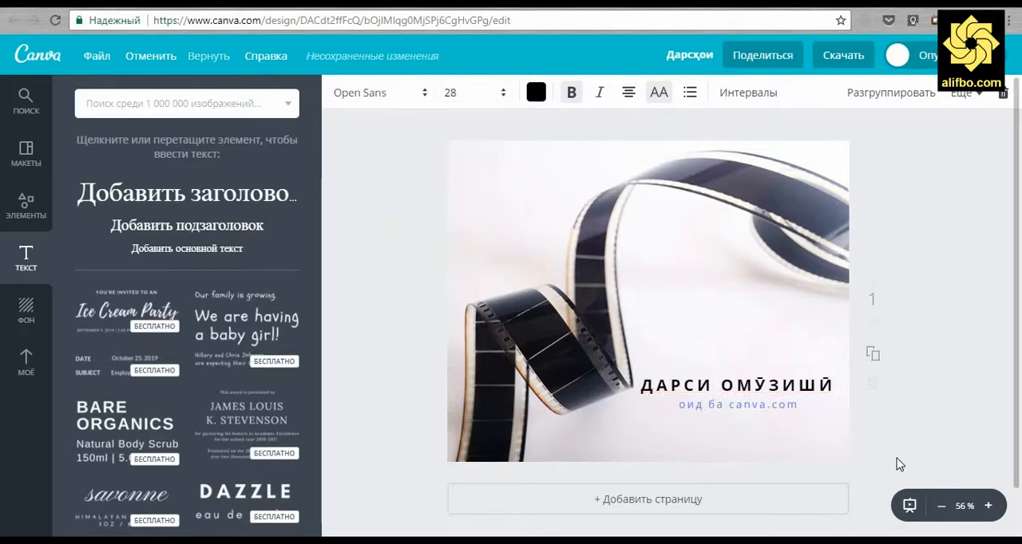
Move the heading and subtitle group slightly down towards the lower-right corner of the photo
{"action": "left_click", "coordinate": [813, 419]}
{"action": "left_click_drag", "start_coordinate": [813, 419], "coordinate": [818, 438]}
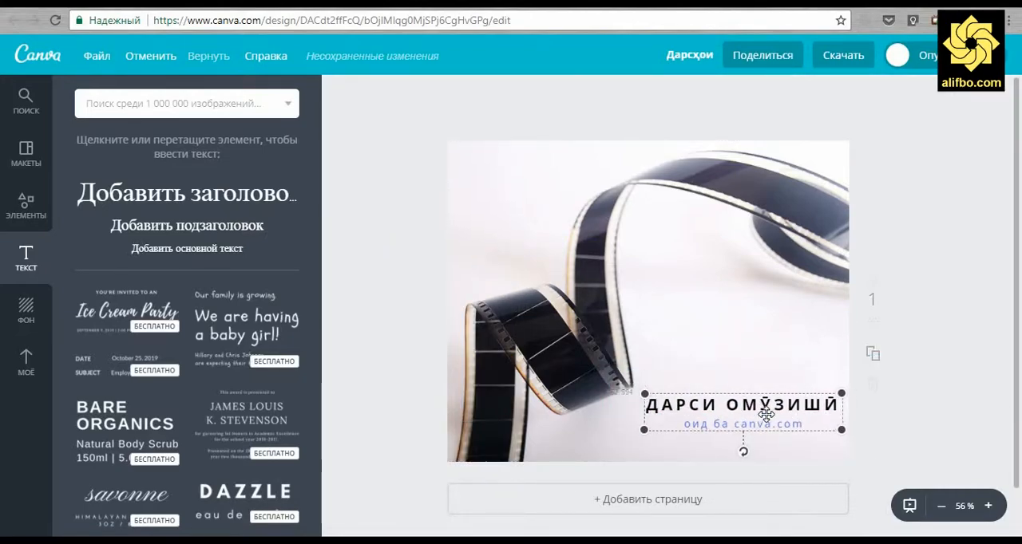
{"action": "left_click", "coordinate": [414, 230]}
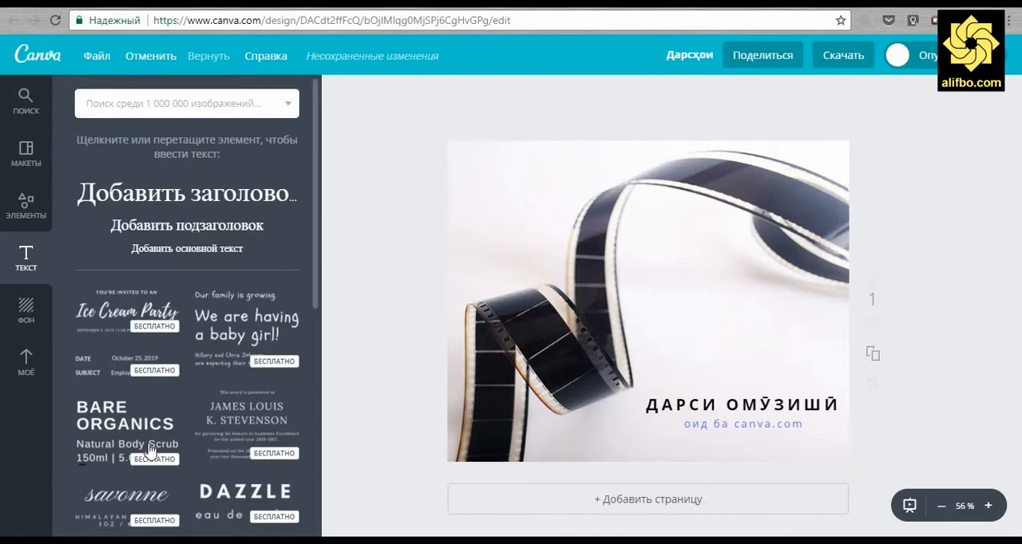
Add the free savonne text combination to the page and delete its small product description lines
{"action": "scroll", "coordinate": [183, 319], "scroll_direction": "down", "scroll_amount": 3}
{"action": "left_click", "coordinate": [126, 289]}
{"action": "left_click", "coordinate": [525, 218]}
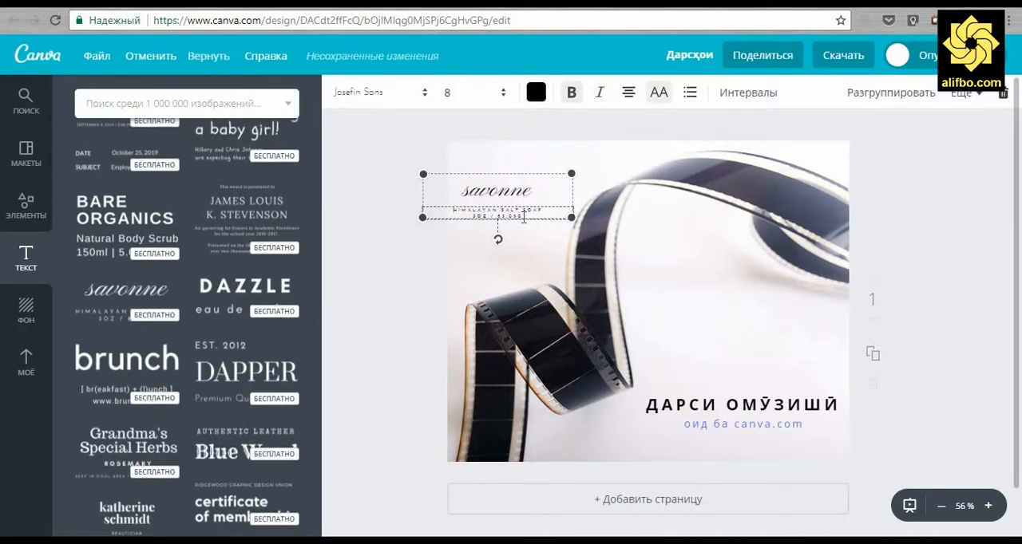
{"action": "double_click", "coordinate": [535, 209]}
{"action": "left_click_drag", "start_coordinate": [508, 216], "coordinate": [514, 217]}
{"action": "key", "text": "ctrl+a"}
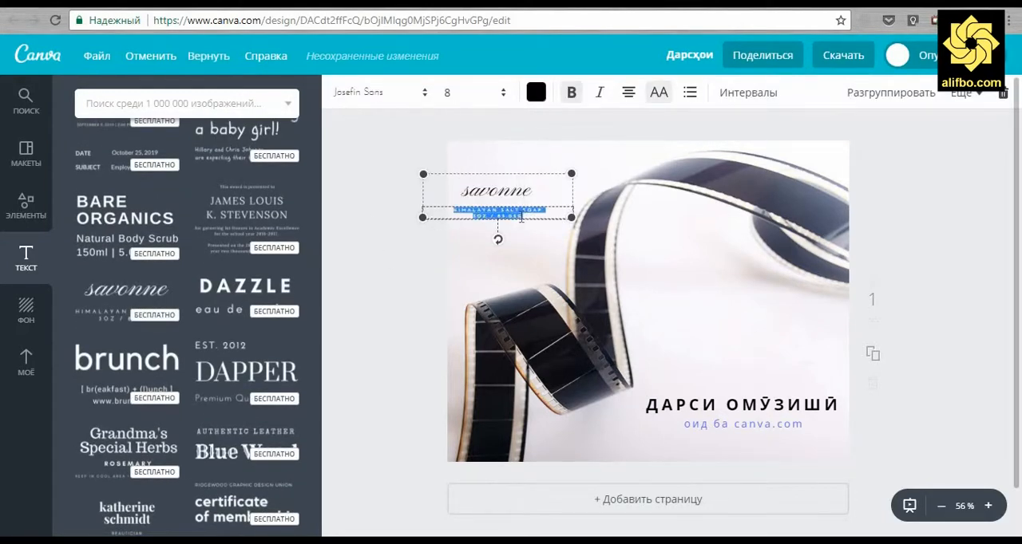
{"action": "key", "text": "Delete"}
{"action": "left_click", "coordinate": [396, 257]}
{"action": "double_click", "coordinate": [493, 202]}
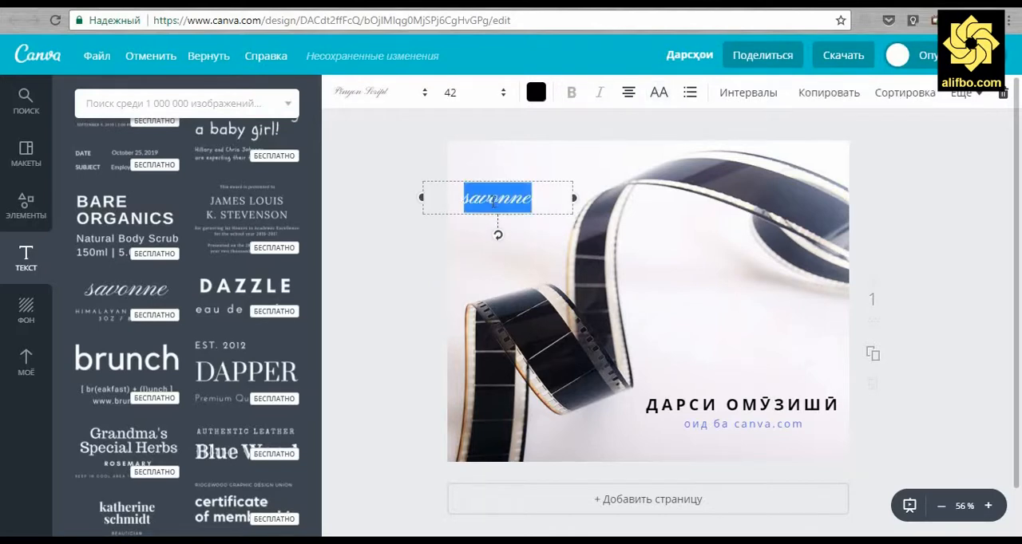
{"action": "type", "text": "www.alifbo.com"}
{"action": "left_click", "coordinate": [347, 150]}
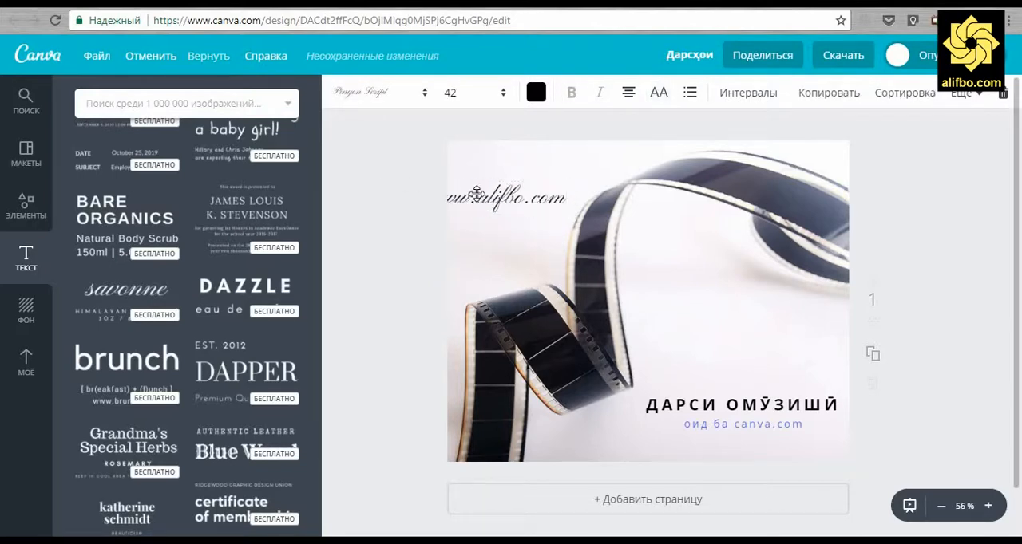
{"action": "left_click_drag", "start_coordinate": [476, 194], "coordinate": [489, 161]}
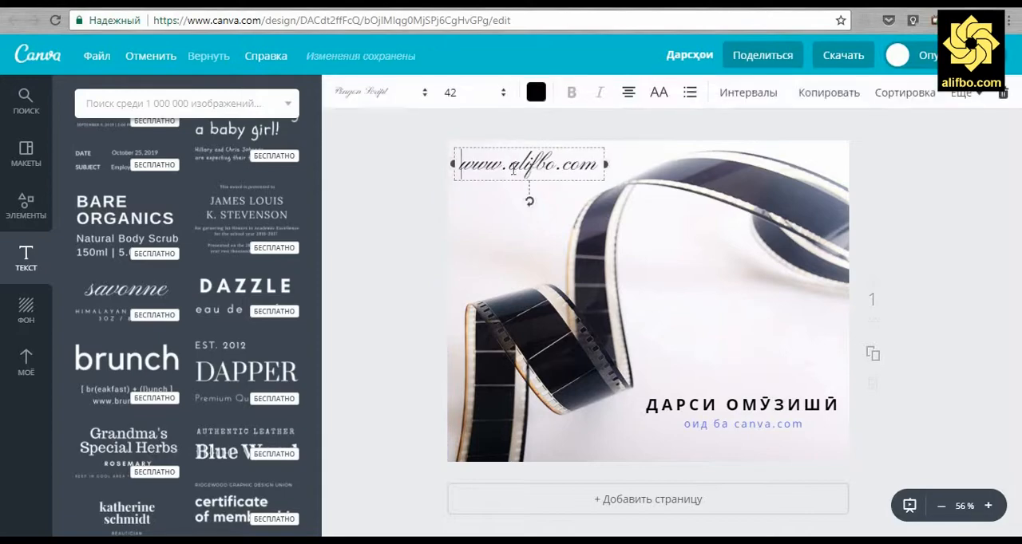
{"action": "key", "text": "ctrl+a"}
{"action": "left_click", "coordinate": [535, 92]}
{"action": "left_click", "coordinate": [584, 300]}
{"action": "left_click", "coordinate": [403, 284]}
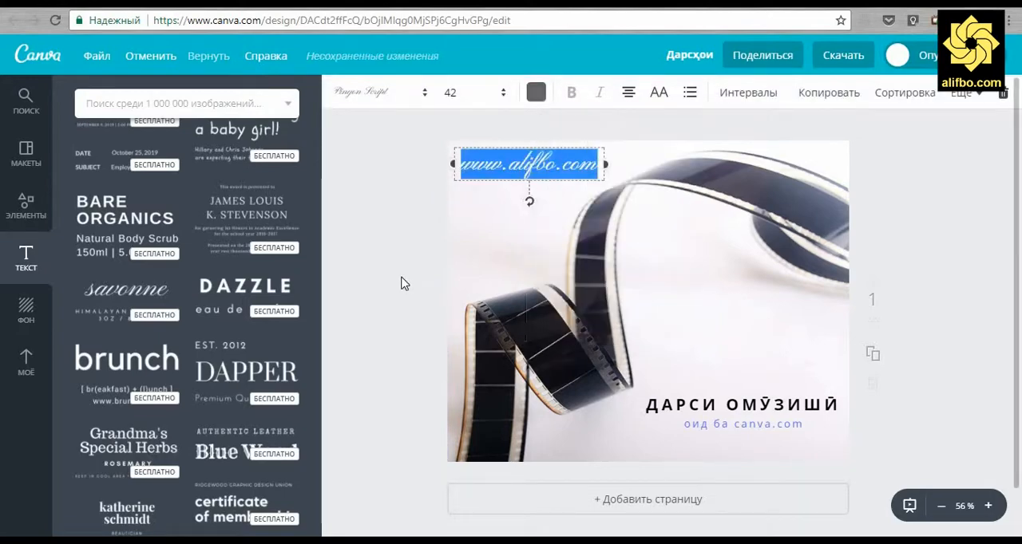
{"action": "left_click", "coordinate": [403, 284]}
Open the grids collection among the elements and browse its photo grid arrangements
{"action": "left_click", "coordinate": [26, 206]}
{"action": "left_click", "coordinate": [110, 189]}
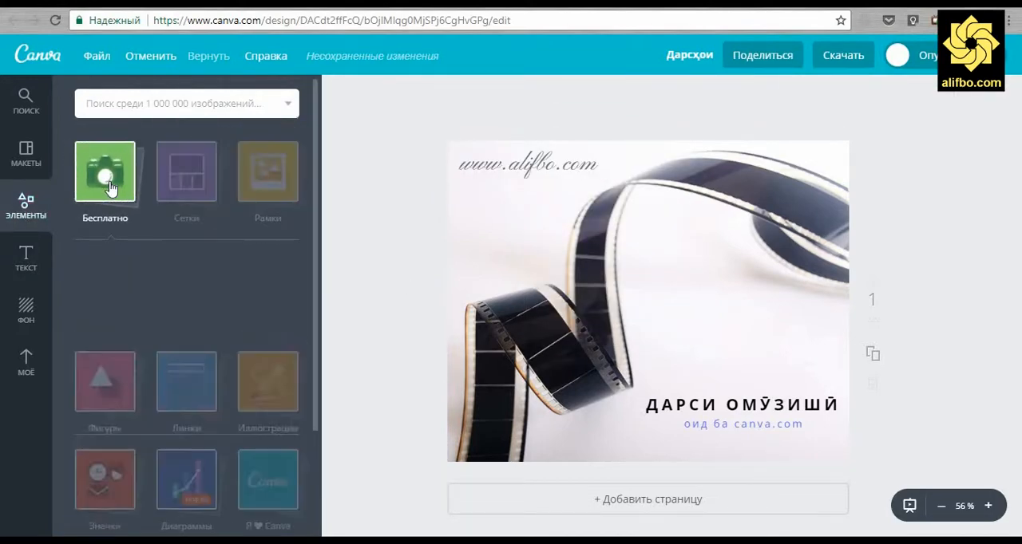
{"action": "left_click", "coordinate": [186, 172]}
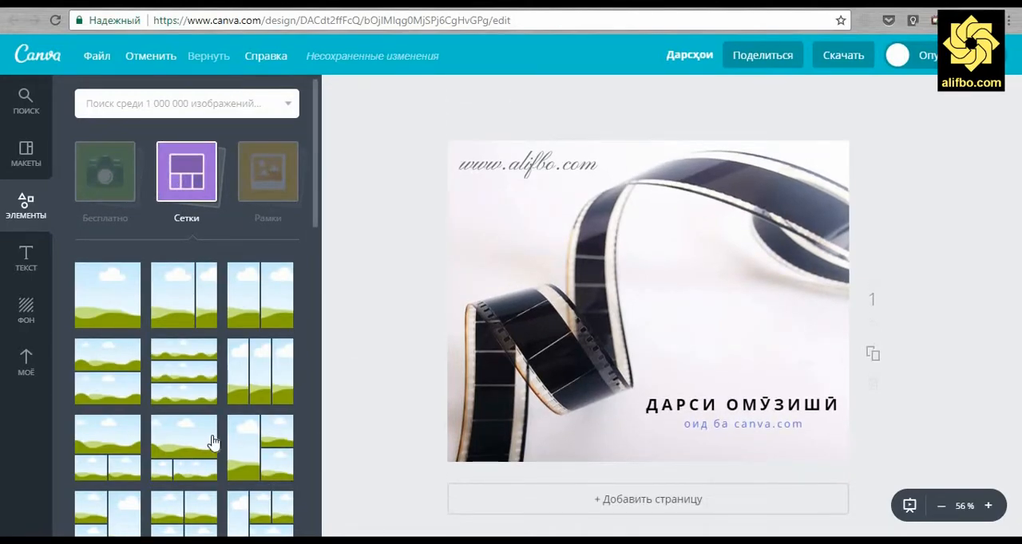
{"action": "scroll", "coordinate": [213, 441], "scroll_direction": "down", "scroll_amount": 3}
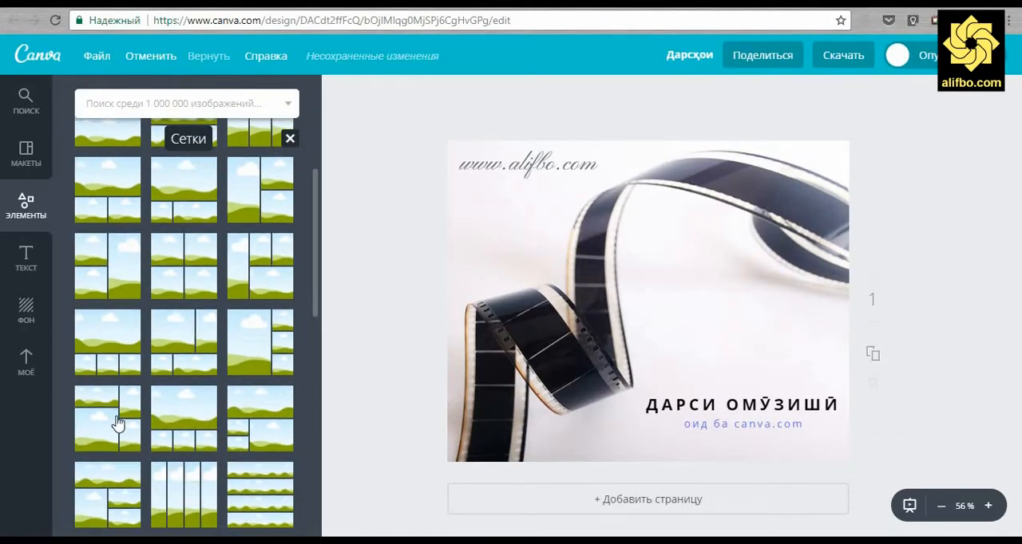
Try a photo grid on the first page and undo its placement
{"action": "left_click_drag", "start_coordinate": [117, 424], "coordinate": [495, 399]}
{"action": "key", "text": "ctrl+z"}
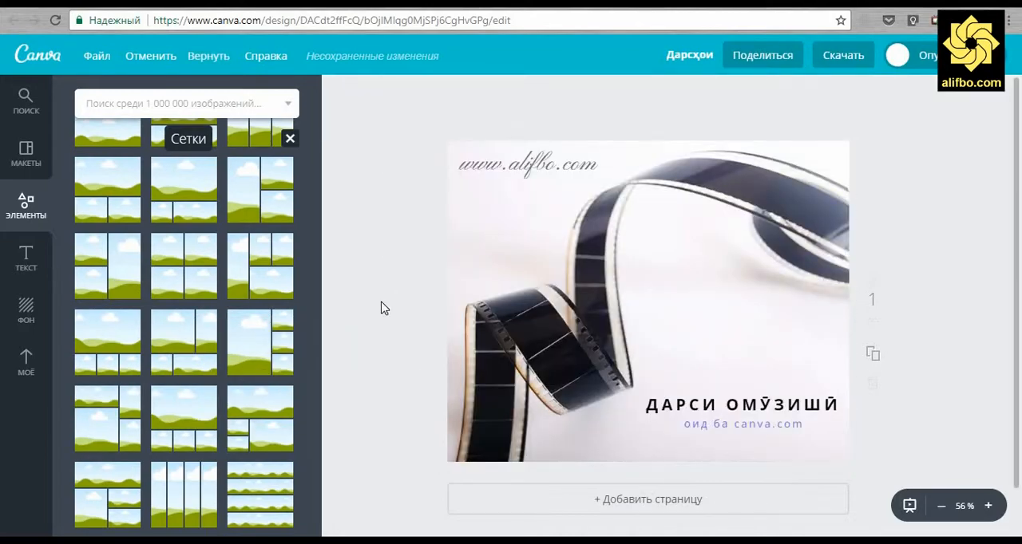
Add a second page filled with the four-photo grid that has a large upper-left cell and a wide lower-right cell
{"action": "scroll", "coordinate": [383, 308], "scroll_direction": "down", "scroll_amount": 1}
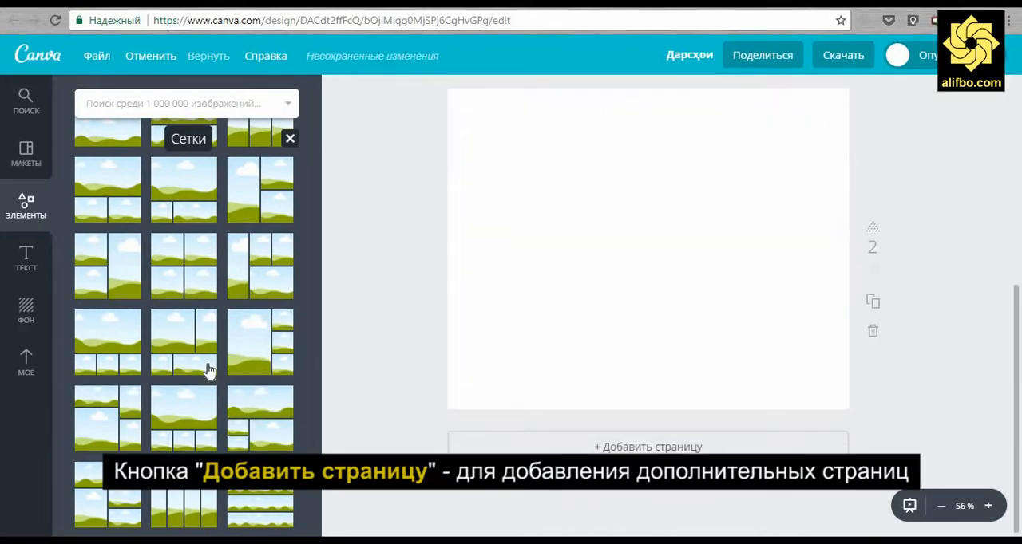
{"action": "left_click", "coordinate": [207, 370]}
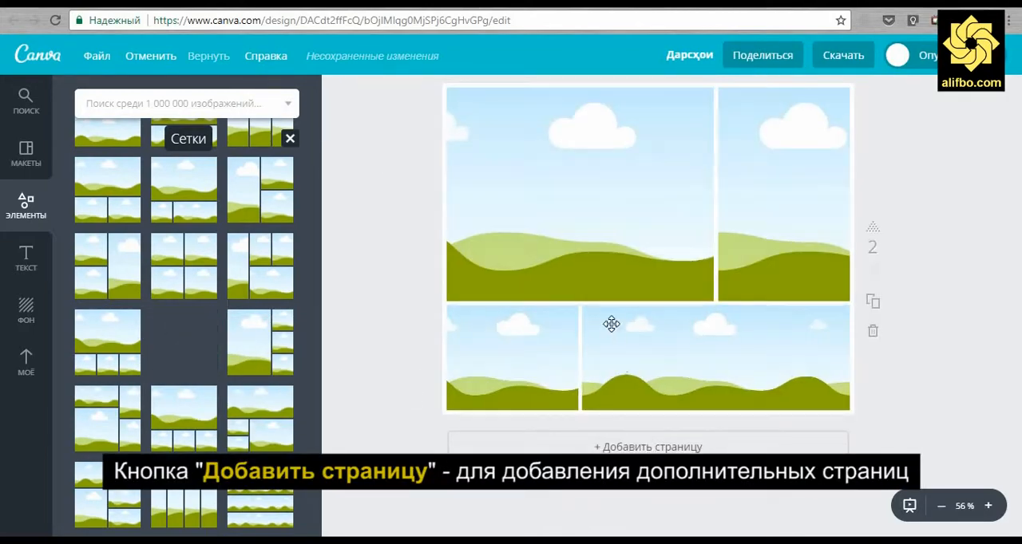
{"action": "left_click", "coordinate": [572, 205]}
{"action": "right_click", "coordinate": [572, 205]}
{"action": "left_click", "coordinate": [373, 243]}
{"action": "scroll", "coordinate": [536, 233], "scroll_direction": "up", "scroll_amount": 1}
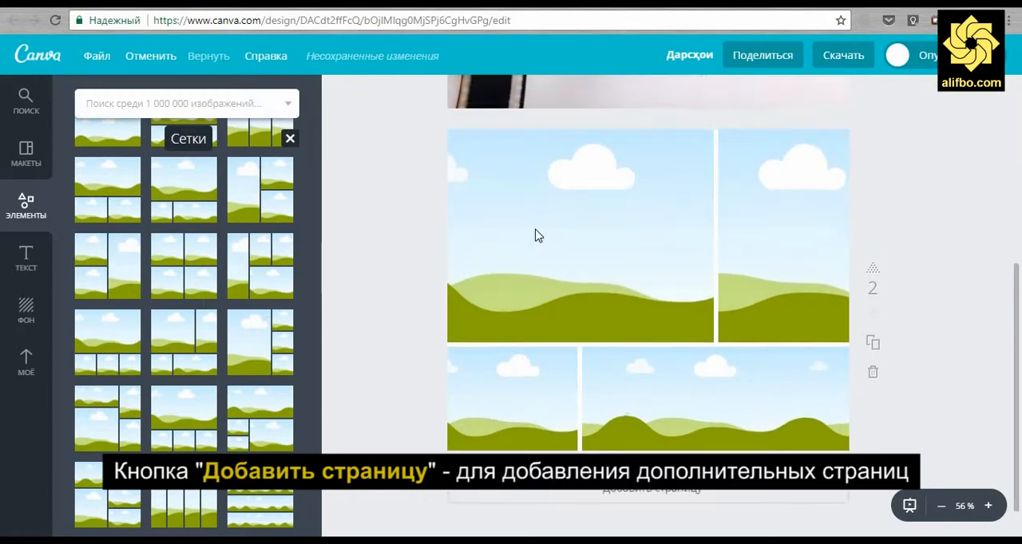
Upload pexels-photo-316465, pexels-photo (3), pexels-photo-164531, Pocket-Device-Lineup and ipad-tablet-technology-touch_3000 from the originals folder
{"action": "left_click", "coordinate": [536, 230]}
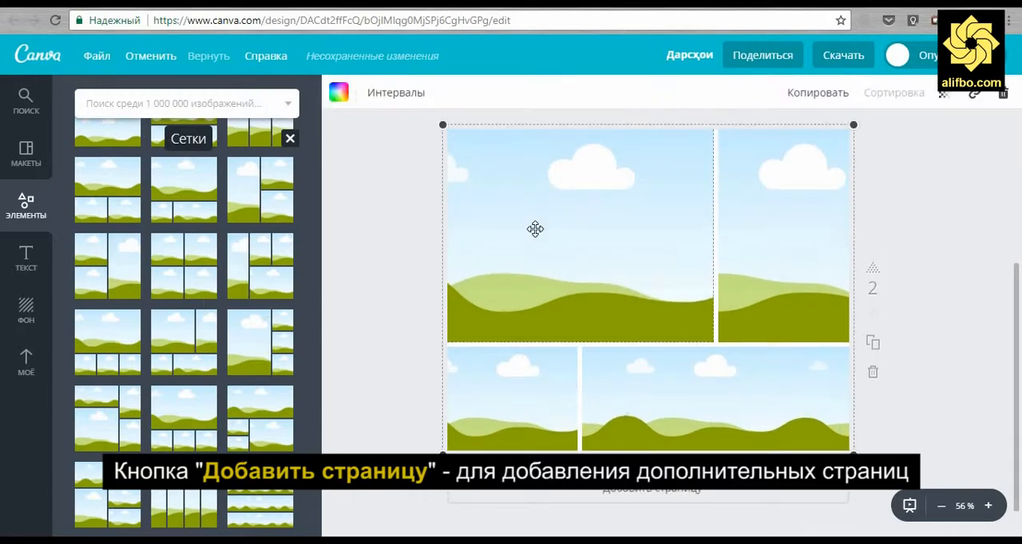
{"action": "left_click", "coordinate": [33, 103]}
{"action": "left_click", "coordinate": [26, 361]}
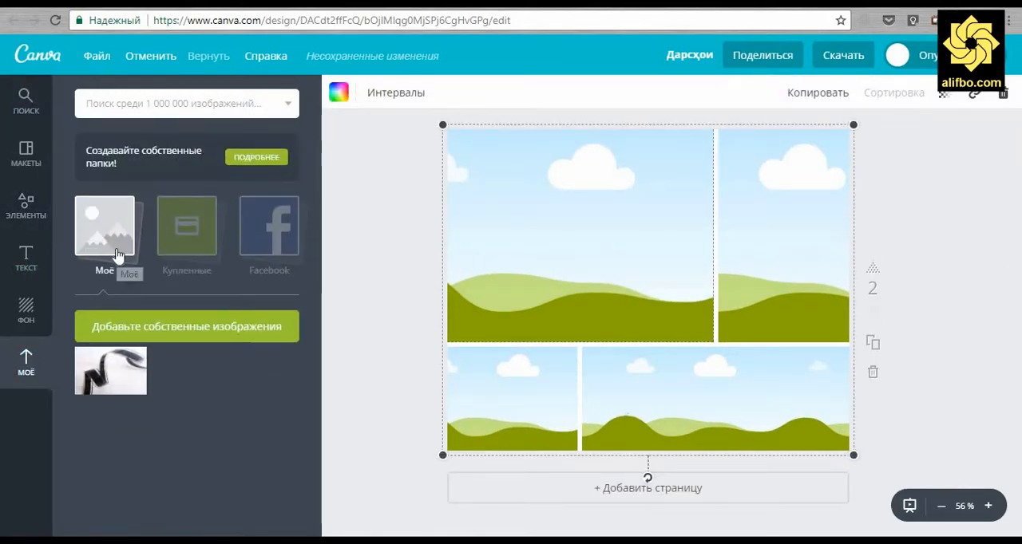
{"action": "left_click", "coordinate": [177, 327]}
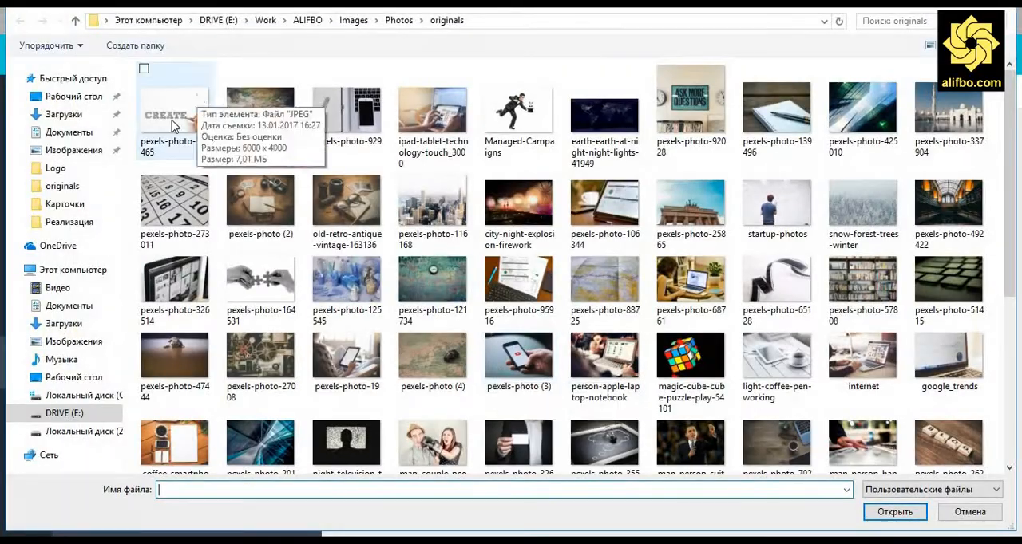
{"action": "left_click", "coordinate": [174, 112]}
{"action": "left_click", "coordinate": [489, 339]}
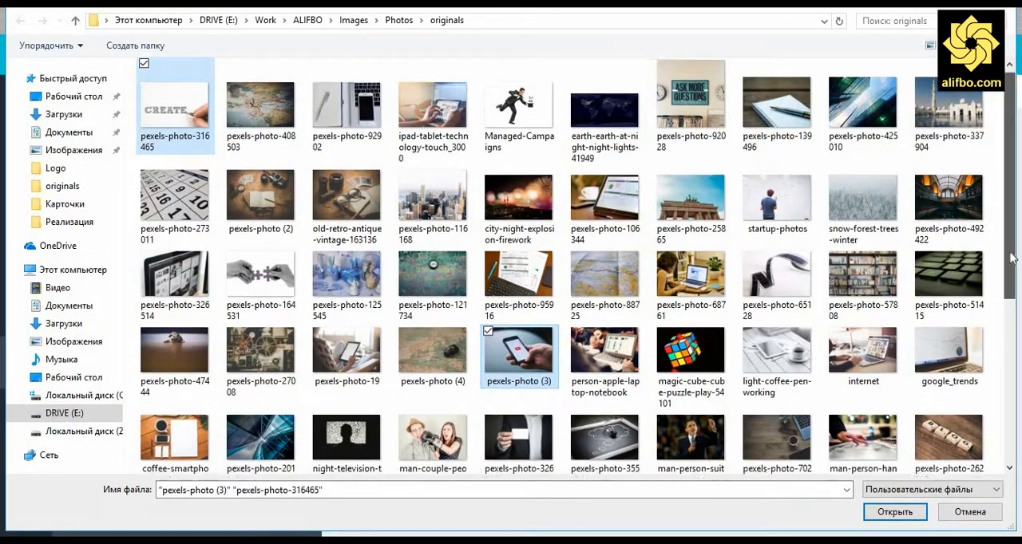
{"action": "scroll", "coordinate": [1010, 265], "scroll_direction": "down", "scroll_amount": 1}
{"action": "left_click", "coordinate": [230, 221]}
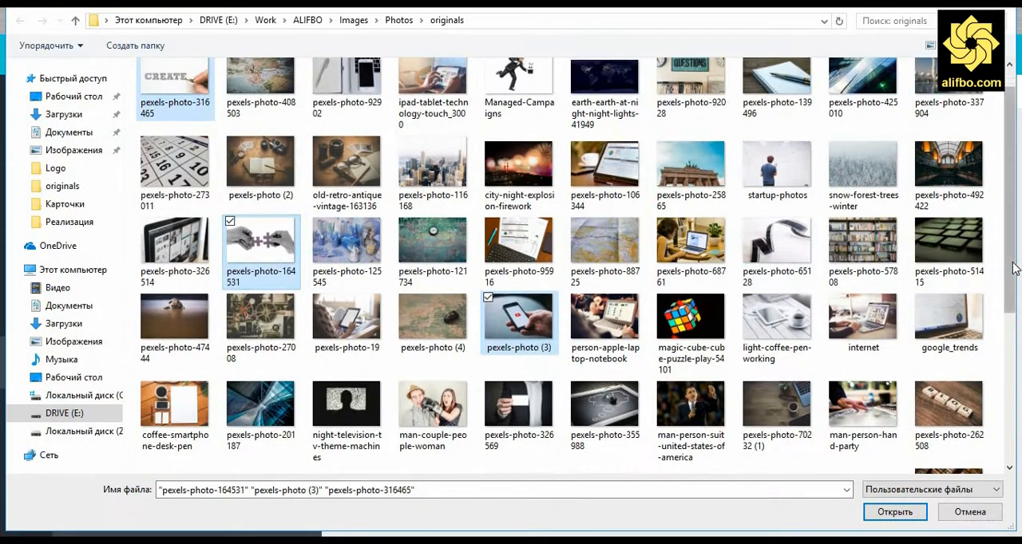
{"action": "scroll", "coordinate": [1014, 267], "scroll_direction": "down", "scroll_amount": 6}
{"action": "left_click", "coordinate": [832, 340]}
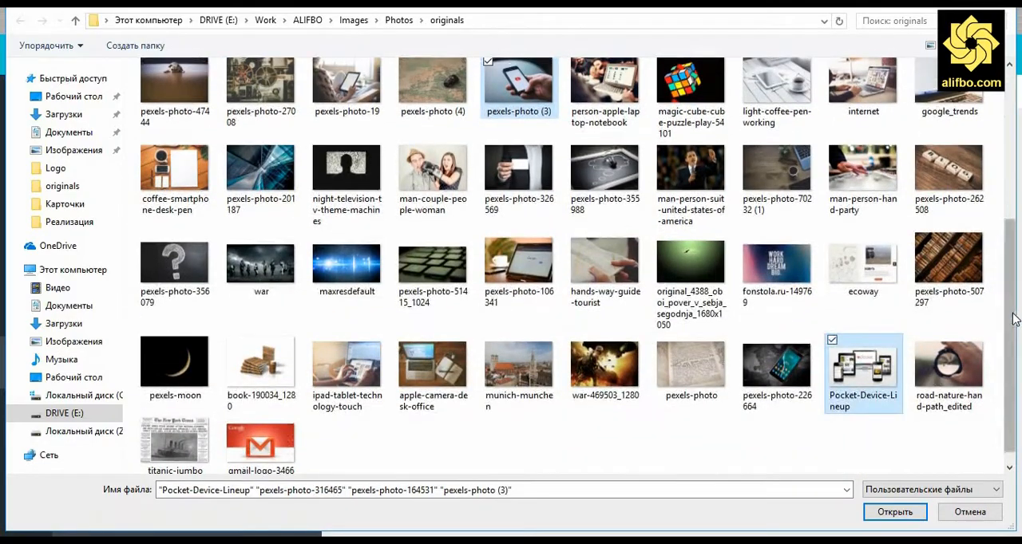
{"action": "scroll", "coordinate": [1014, 319], "scroll_direction": "up", "scroll_amount": 7}
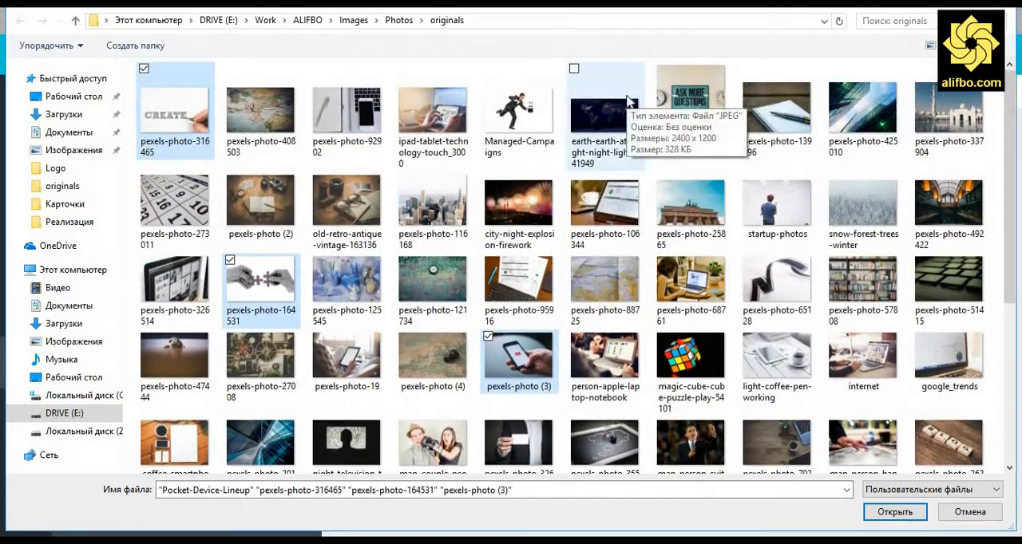
{"action": "left_click", "coordinate": [402, 69]}
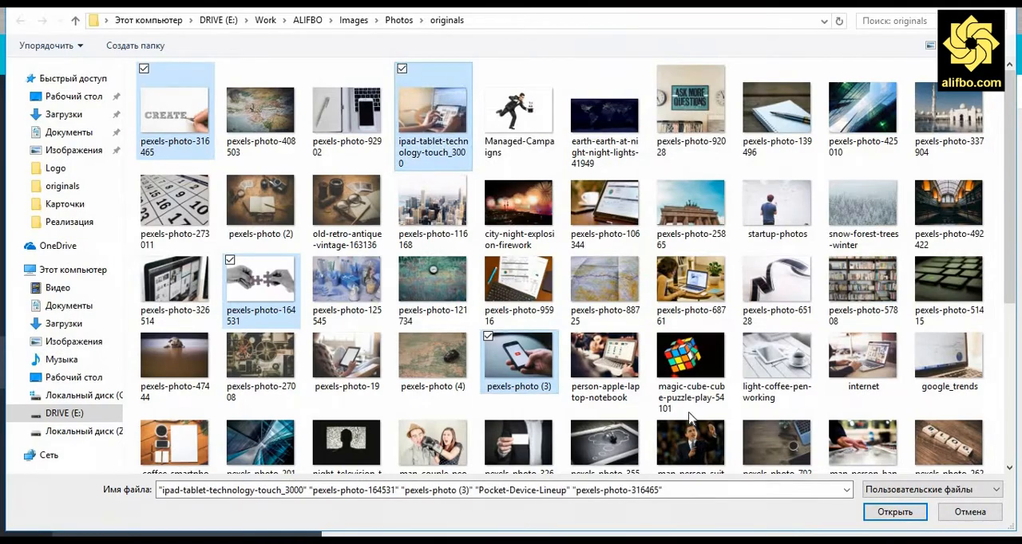
{"action": "left_click", "coordinate": [894, 512]}
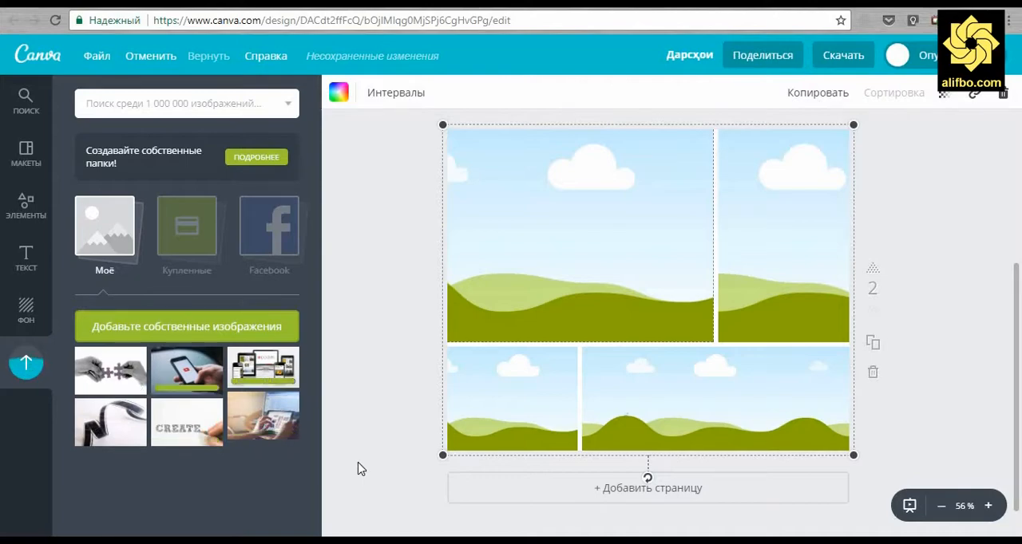
Fill the grid with the tablet photo upper-left, phone lower-left, puzzle hands upper-right and CREATE drawing lower-right
{"action": "left_click_drag", "start_coordinate": [270, 419], "coordinate": [590, 221]}
{"action": "left_click_drag", "start_coordinate": [188, 372], "coordinate": [515, 403]}
{"action": "left_click_drag", "start_coordinate": [114, 377], "coordinate": [771, 248]}
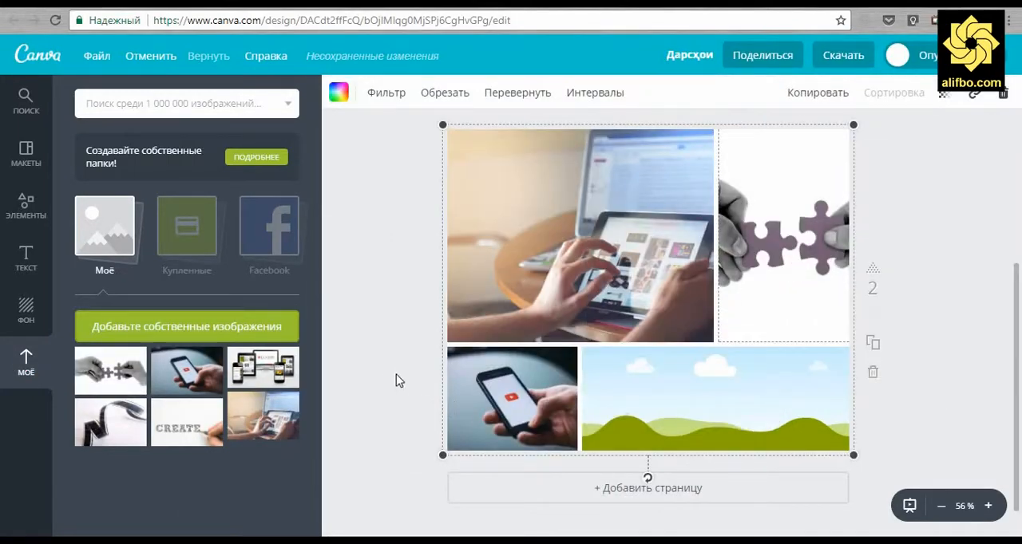
{"action": "left_click_drag", "start_coordinate": [206, 429], "coordinate": [723, 395]}
Place the brunch text combination over the tablet photo and delete its small lines below the heading
{"action": "left_click", "coordinate": [26, 260]}
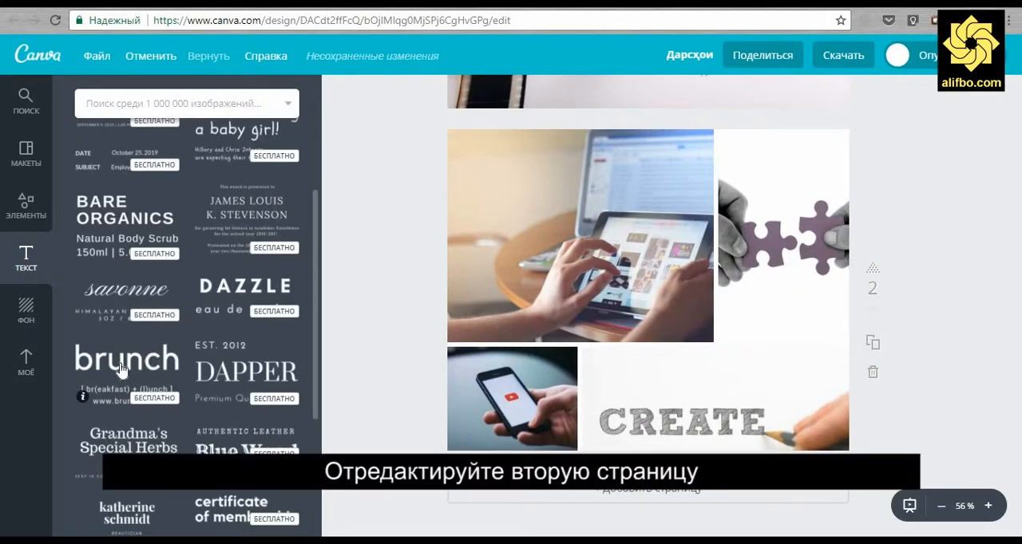
{"action": "left_click_drag", "start_coordinate": [121, 369], "coordinate": [519, 171]}
{"action": "left_click", "coordinate": [515, 209]}
{"action": "left_click", "coordinate": [515, 211]}
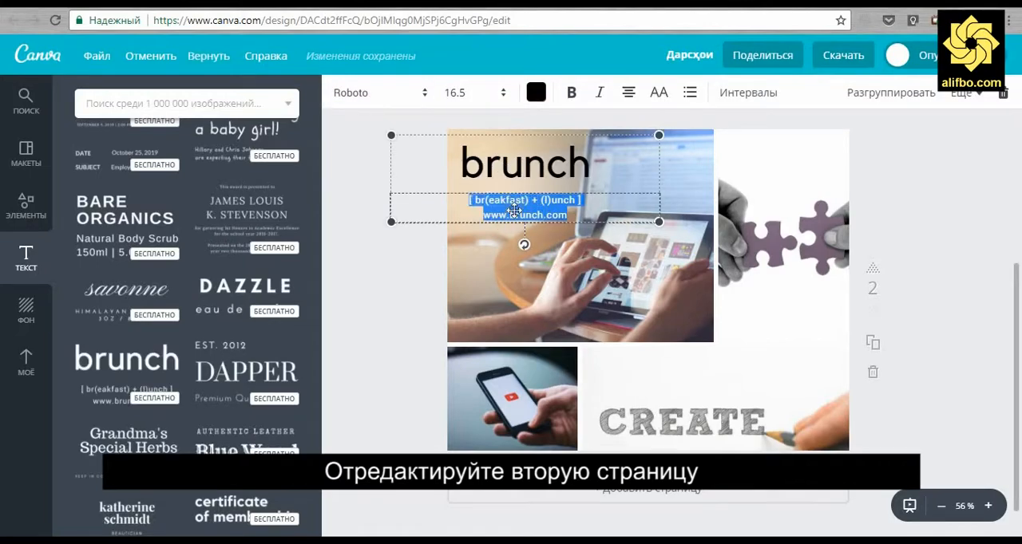
{"action": "key", "text": "Delete"}
Replace the brunch heading with "ФОРМАТИ муосир" and set its font size to 36
{"action": "double_click", "coordinate": [524, 168]}
{"action": "type", "text": "ФОРМАТИ муосир"}
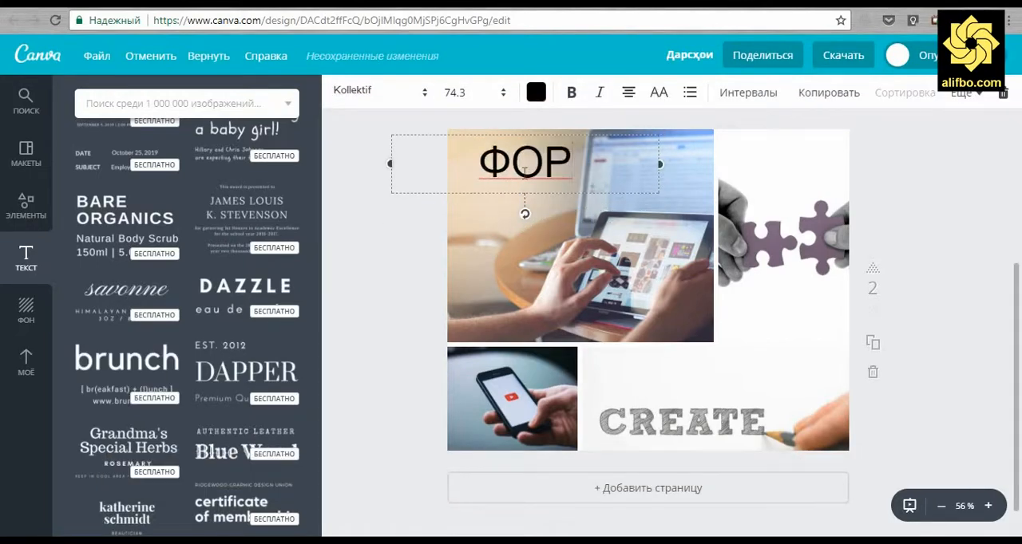
{"action": "key", "text": "ctrl+a"}
{"action": "left_click", "coordinate": [459, 93]}
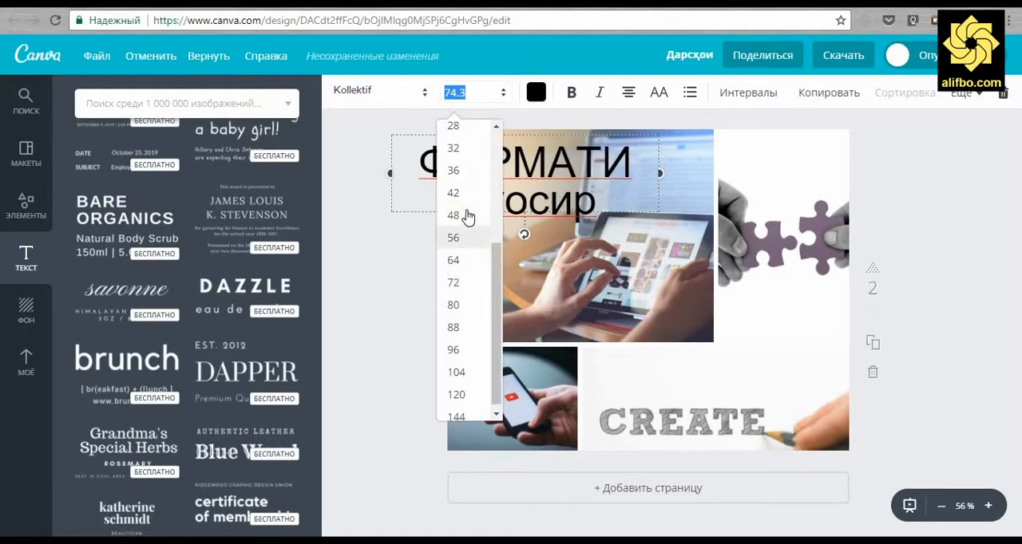
{"action": "left_click", "coordinate": [470, 214]}
{"action": "left_click", "coordinate": [460, 92]}
{"action": "left_click", "coordinate": [472, 170]}
{"action": "left_click", "coordinate": [510, 167]}
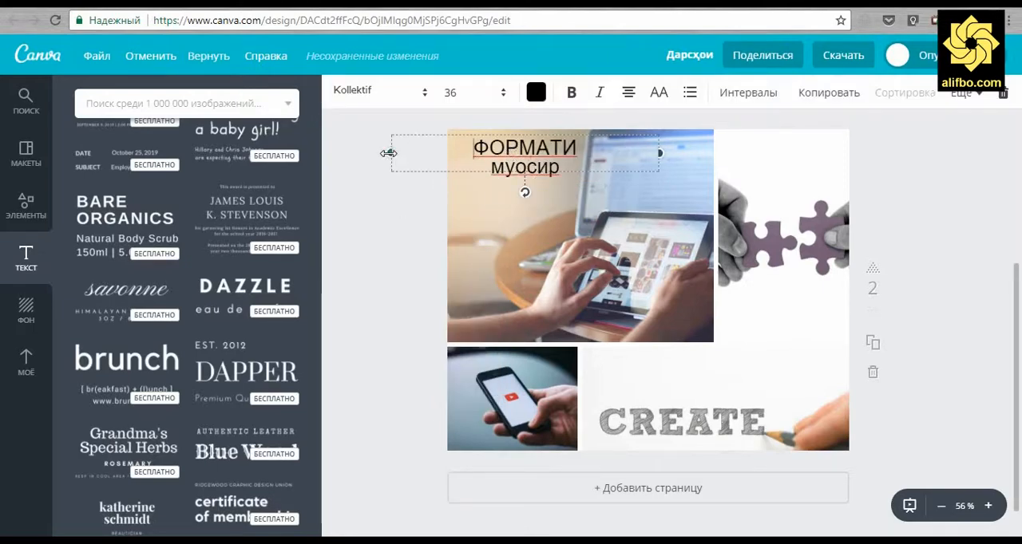
Narrow the "ФОРМАТИ муосир" text box from both sides and colour its text white
{"action": "left_click_drag", "start_coordinate": [388, 154], "coordinate": [460, 154]}
{"action": "left_click_drag", "start_coordinate": [658, 154], "coordinate": [492, 185]}
{"action": "left_click", "coordinate": [538, 98]}
{"action": "left_click", "coordinate": [666, 297]}
{"action": "left_click", "coordinate": [351, 230]}
Move the "ФОРМАТИ муосир" caption slightly lower on the tablet photo
{"action": "left_click", "coordinate": [523, 159]}
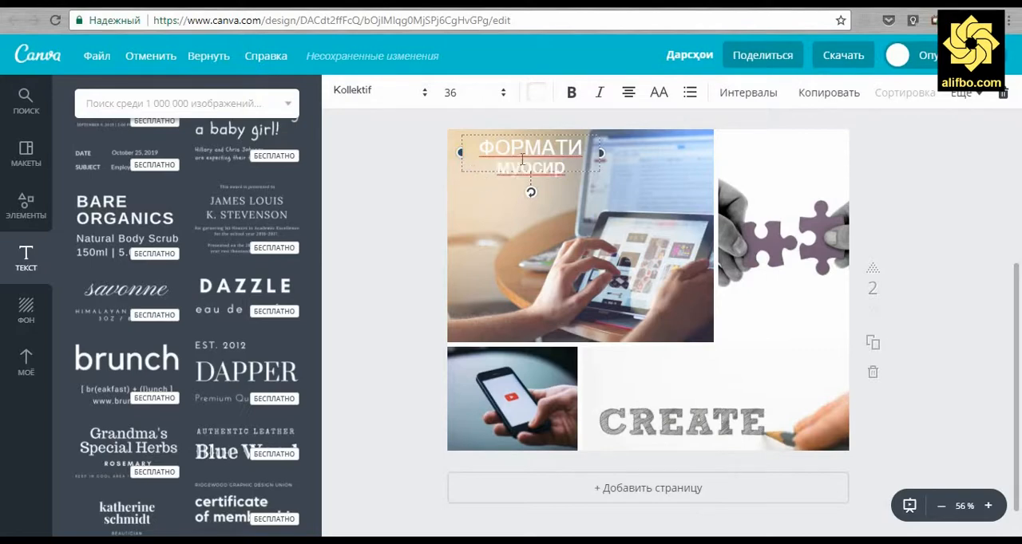
{"action": "left_click", "coordinate": [602, 184]}
{"action": "left_click_drag", "start_coordinate": [554, 148], "coordinate": [556, 162]}
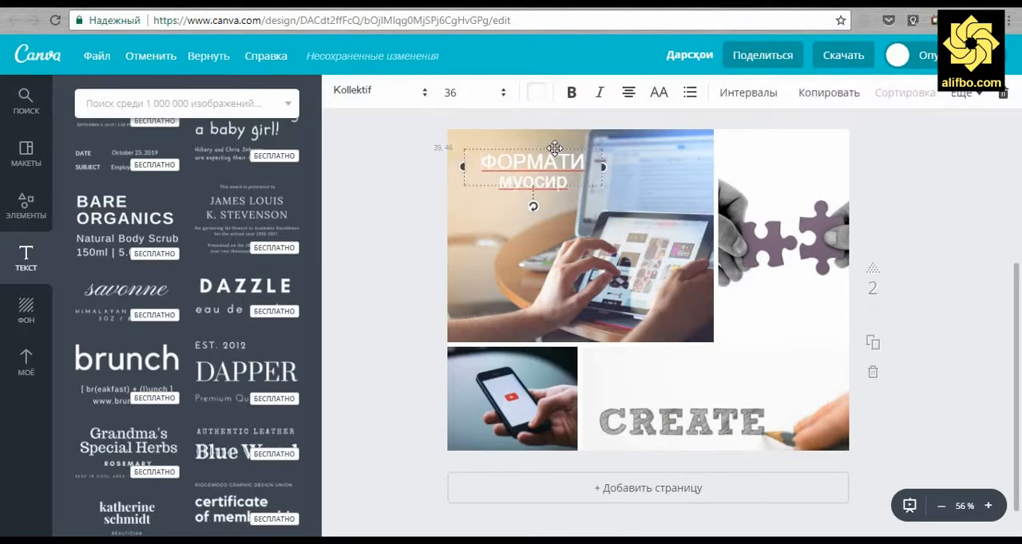
{"action": "left_click", "coordinate": [352, 347]}
Colour the "ФОРМАТИ муосир" caption dark grey and nudge it slightly up and to the left
{"action": "left_click", "coordinate": [533, 167]}
{"action": "left_click", "coordinate": [537, 92]}
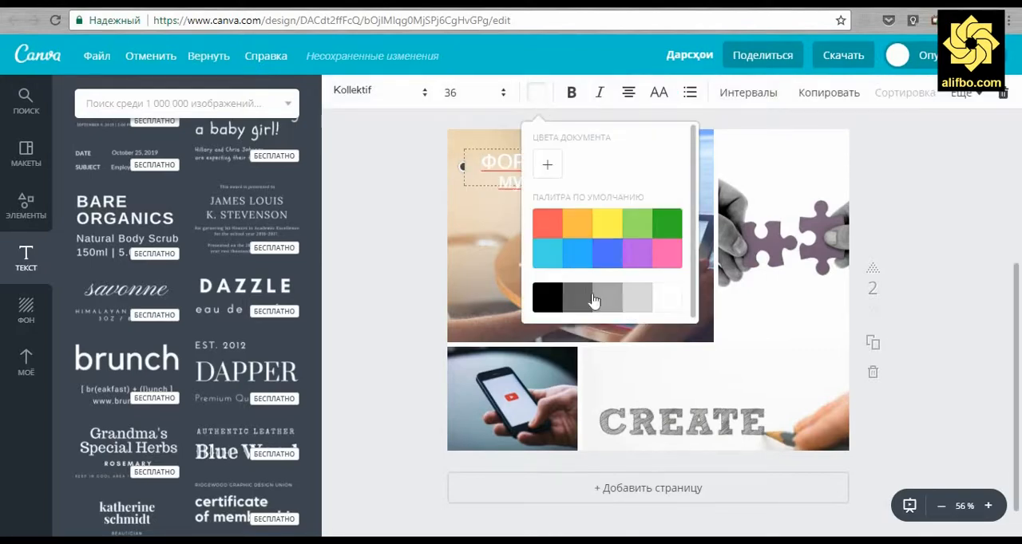
{"action": "left_click", "coordinate": [593, 299]}
{"action": "left_click_drag", "start_coordinate": [523, 149], "coordinate": [517, 146]}
{"action": "left_click", "coordinate": [385, 293]}
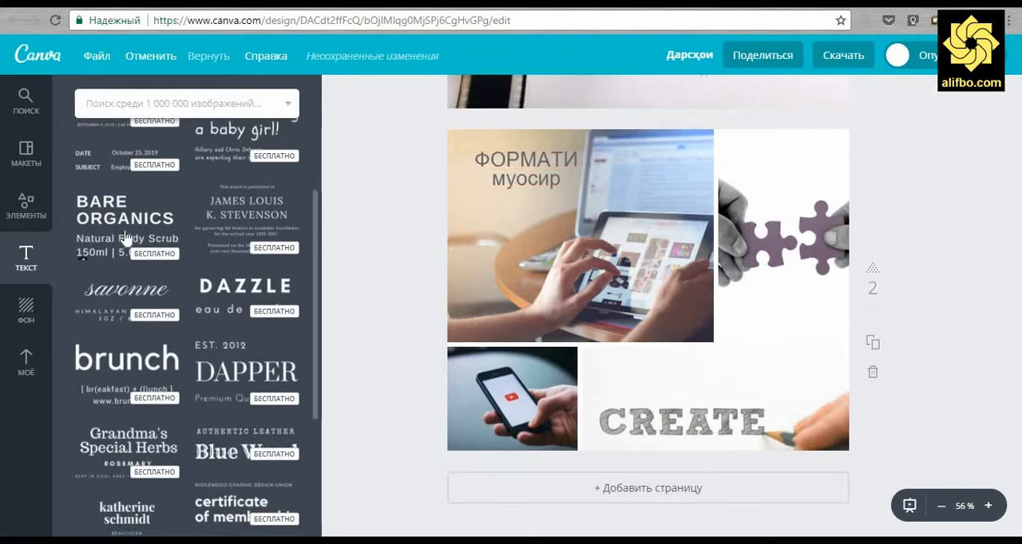
Place the FARM TO TABLE text combination above the puzzle hands and replace its heading with "ДАСТРАС"
{"action": "scroll", "coordinate": [125, 239], "scroll_direction": "up", "scroll_amount": 3}
{"action": "scroll", "coordinate": [277, 290], "scroll_direction": "down", "scroll_amount": 5}
{"action": "scroll", "coordinate": [277, 290], "scroll_direction": "down", "scroll_amount": 1}
{"action": "left_click", "coordinate": [258, 326]}
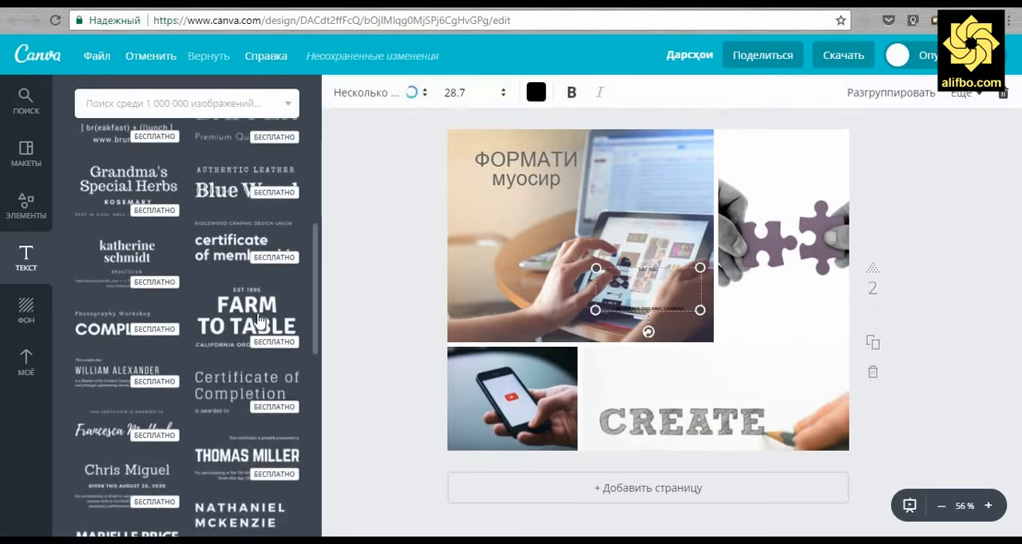
{"action": "left_click_drag", "start_coordinate": [660, 310], "coordinate": [795, 182]}
{"action": "double_click", "coordinate": [790, 170]}
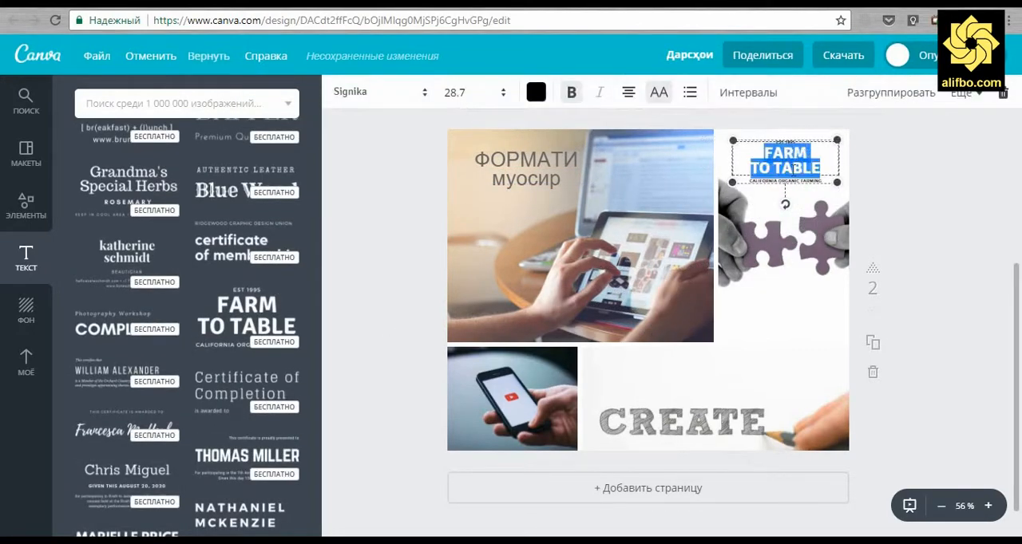
{"action": "type", "text": "ДАСТРАС"}
{"action": "left_click", "coordinate": [868, 196]}
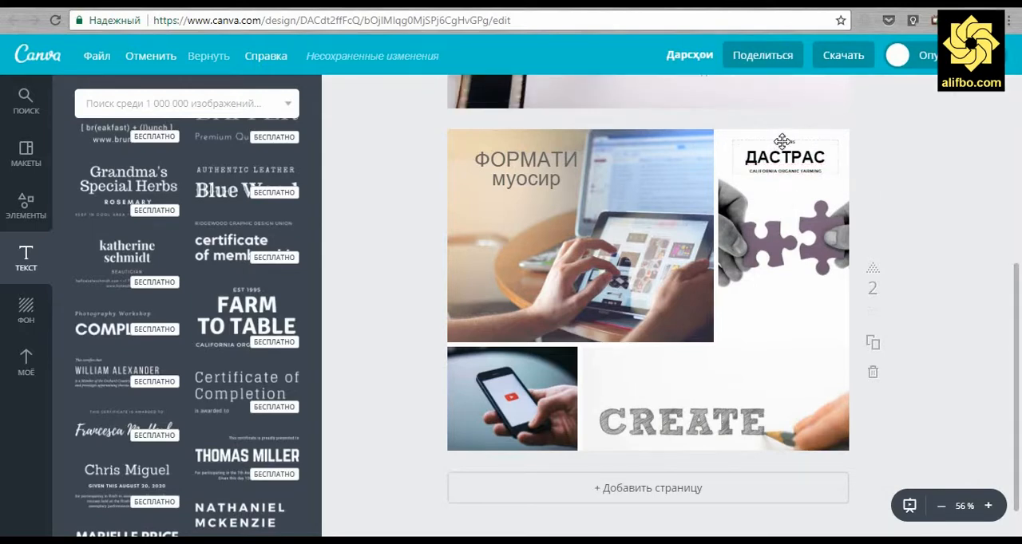
Delete the small text lines above and below the "ДАСТРАС" heading
{"action": "left_click", "coordinate": [793, 140]}
{"action": "left_click", "coordinate": [783, 162]}
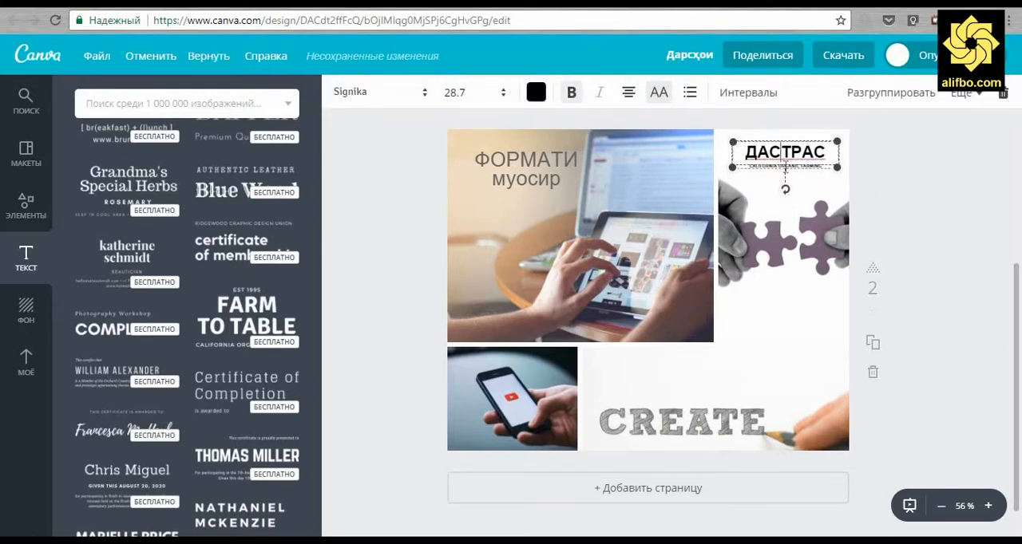
{"action": "left_click", "coordinate": [785, 166]}
{"action": "key", "text": "Delete"}
{"action": "left_click", "coordinate": [902, 189]}
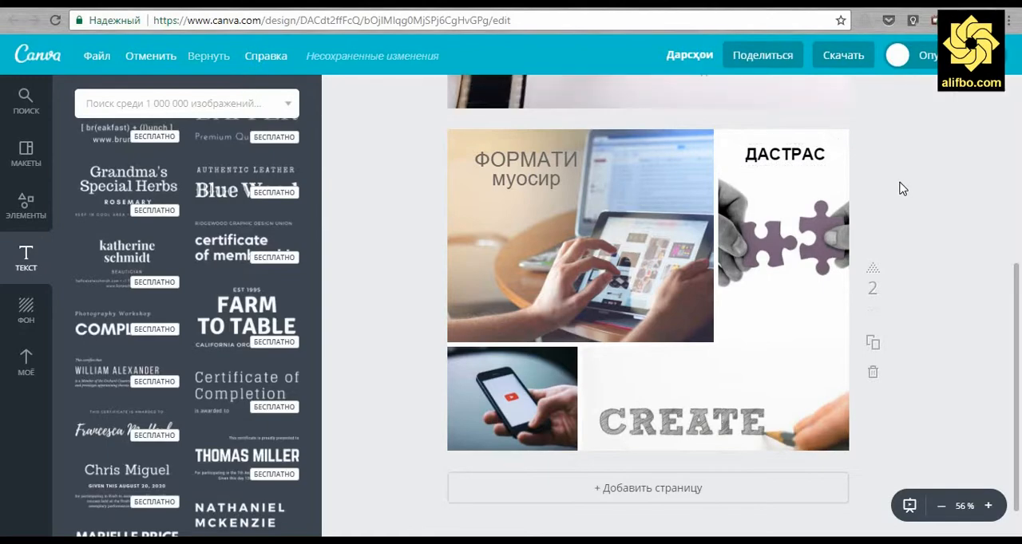
Colour the "ДАСТРАС" heading dark grey
{"action": "left_click", "coordinate": [785, 154]}
{"action": "left_click", "coordinate": [532, 91]}
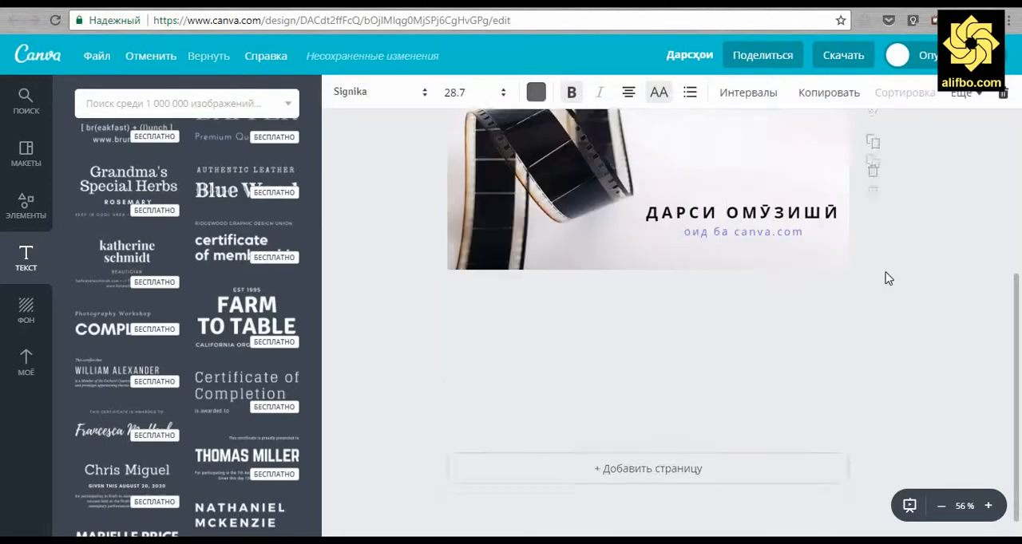
{"action": "left_click", "coordinate": [885, 279]}
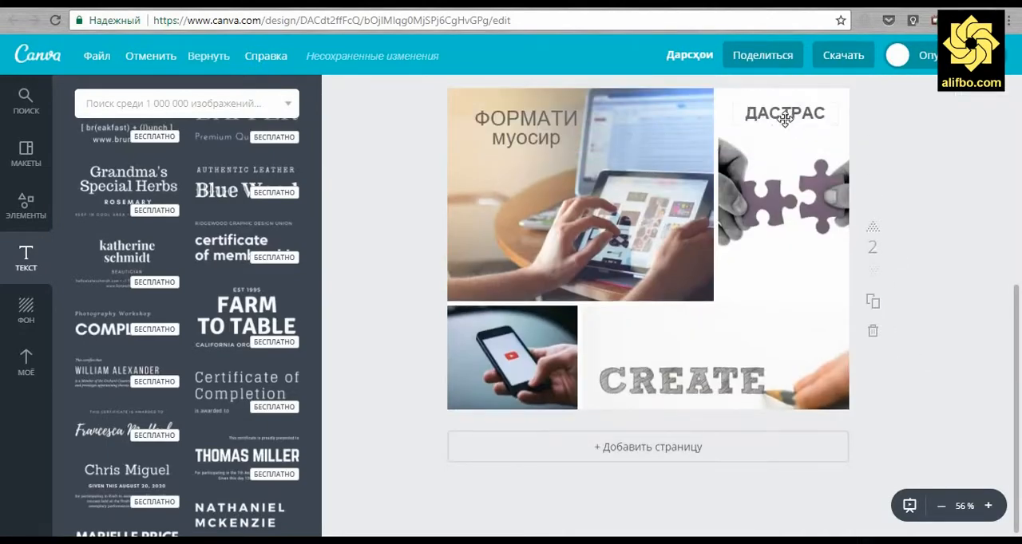
{"action": "left_click", "coordinate": [784, 113]}
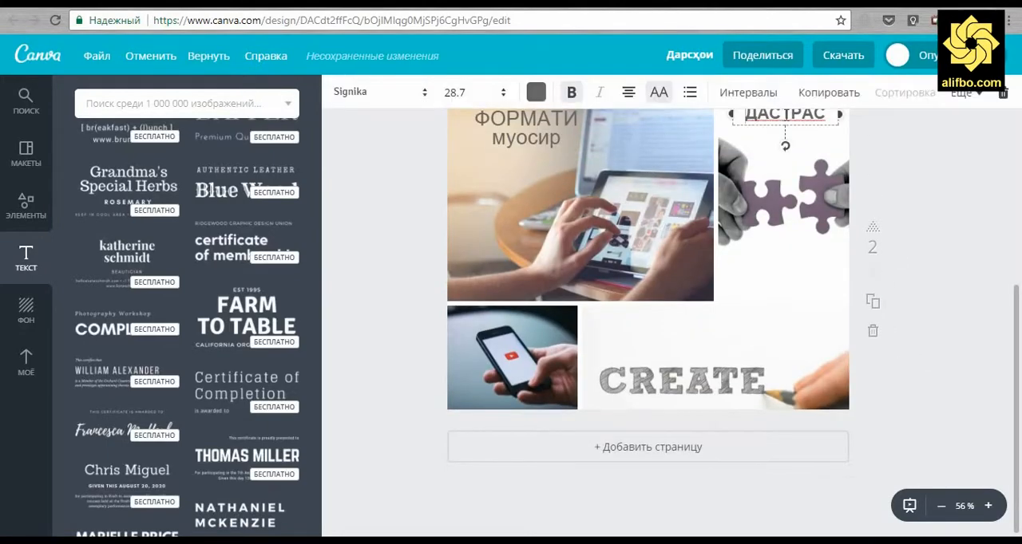
{"action": "left_click", "coordinate": [536, 91]}
{"action": "left_click", "coordinate": [958, 330]}
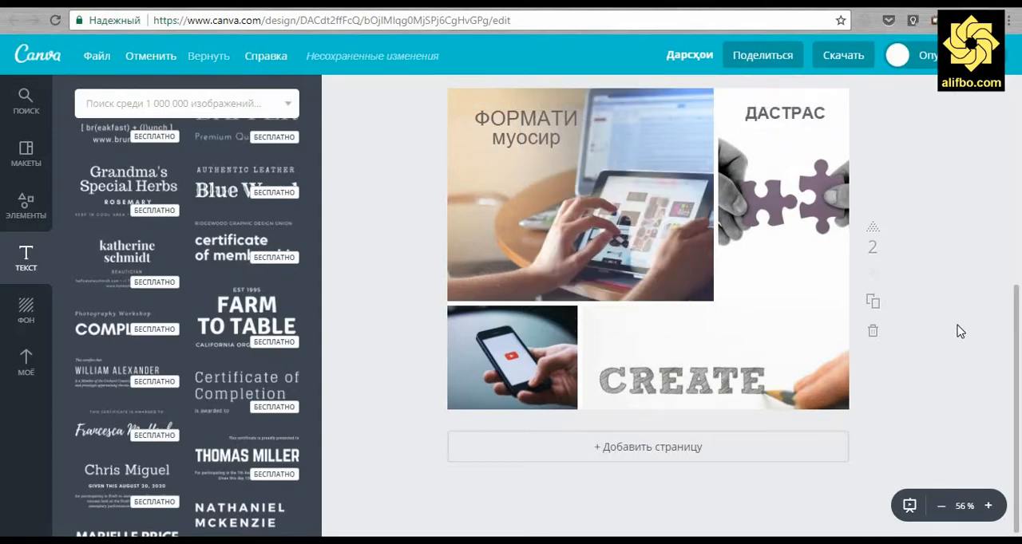
Place the Certificate of Completion text combination over the CREATE photo and delete its small line
{"action": "left_click_drag", "start_coordinate": [247, 386], "coordinate": [671, 351]}
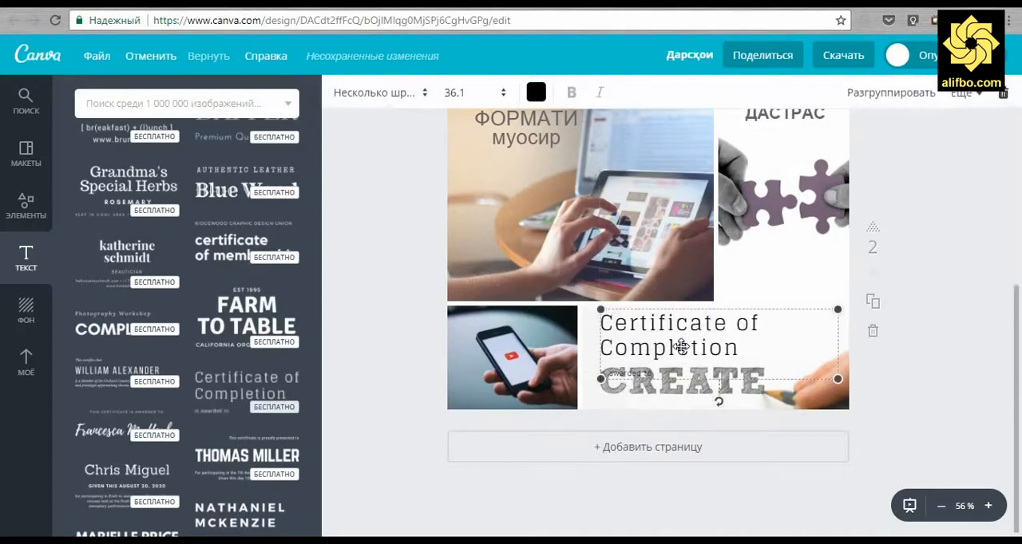
{"action": "double_click", "coordinate": [677, 349]}
{"action": "left_click", "coordinate": [631, 375]}
{"action": "key", "text": "Delete"}
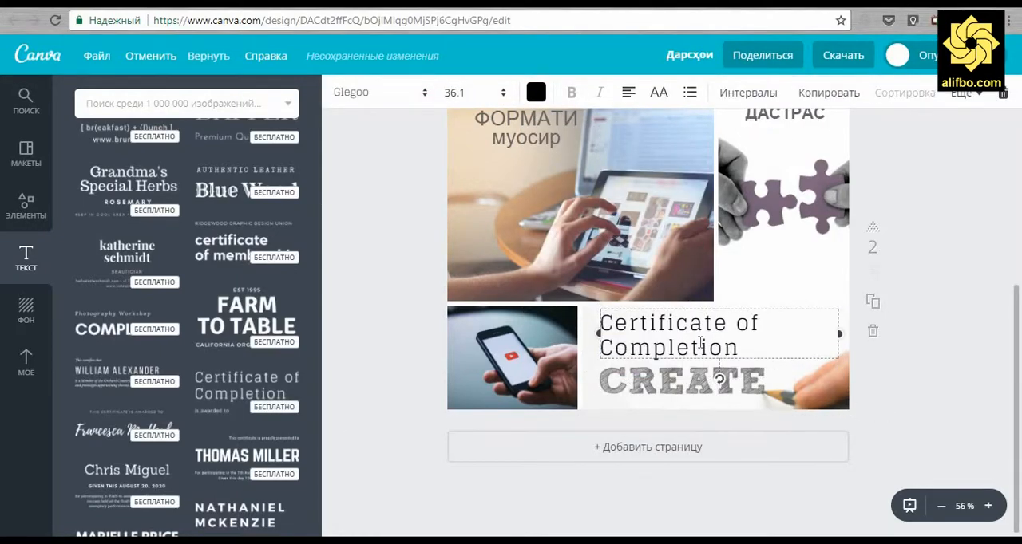
Replace the Certificate of Completion heading with "САҲЛУ ОСОН" and set it in bold Open Sans
{"action": "triple_click", "coordinate": [700, 343]}
{"action": "type", "text": "сах"}
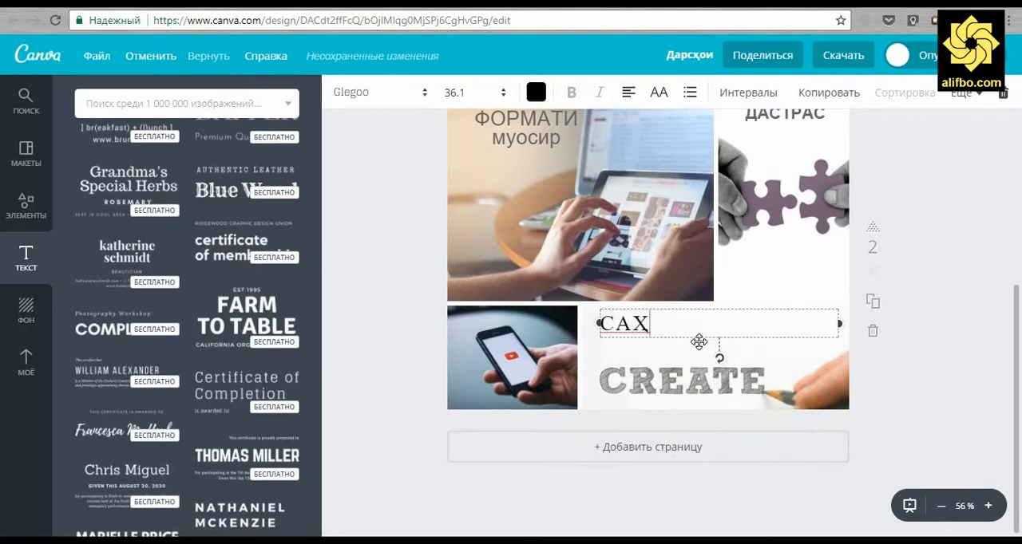
{"action": "triple_click", "coordinate": [698, 342]}
{"action": "left_click", "coordinate": [399, 91]}
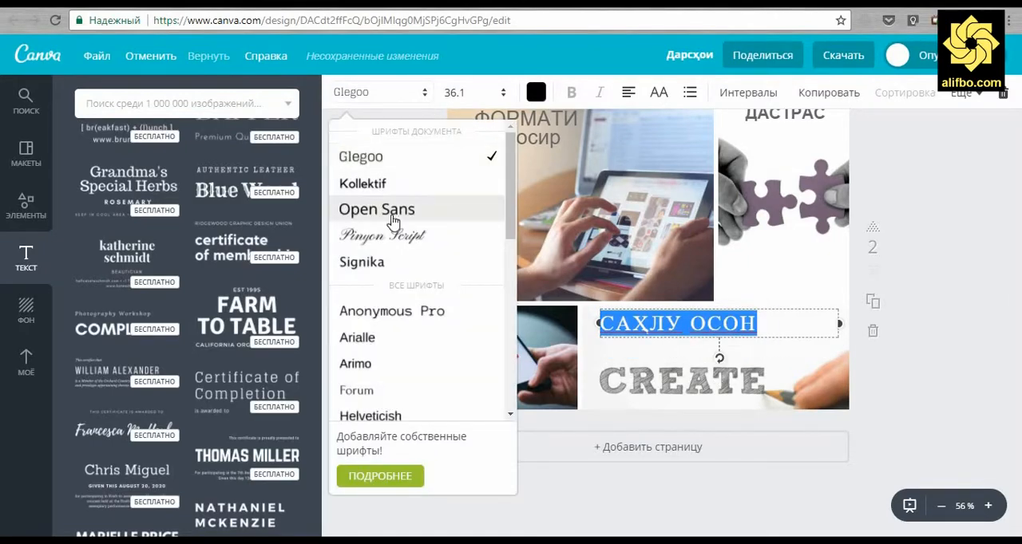
{"action": "left_click", "coordinate": [383, 209]}
{"action": "left_click", "coordinate": [372, 285]}
{"action": "left_click", "coordinate": [627, 324]}
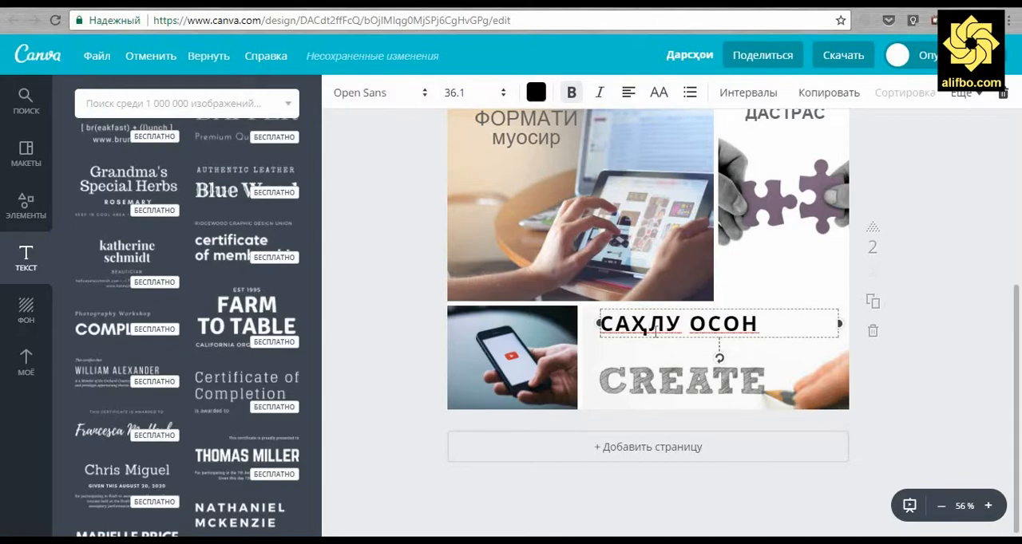
Colour the "САҲЛУ ОСОН" heading dark grey
{"action": "key", "text": "ctrl+a"}
{"action": "left_click", "coordinate": [536, 92]}
{"action": "left_click", "coordinate": [601, 257]}
{"action": "left_click", "coordinate": [576, 295]}
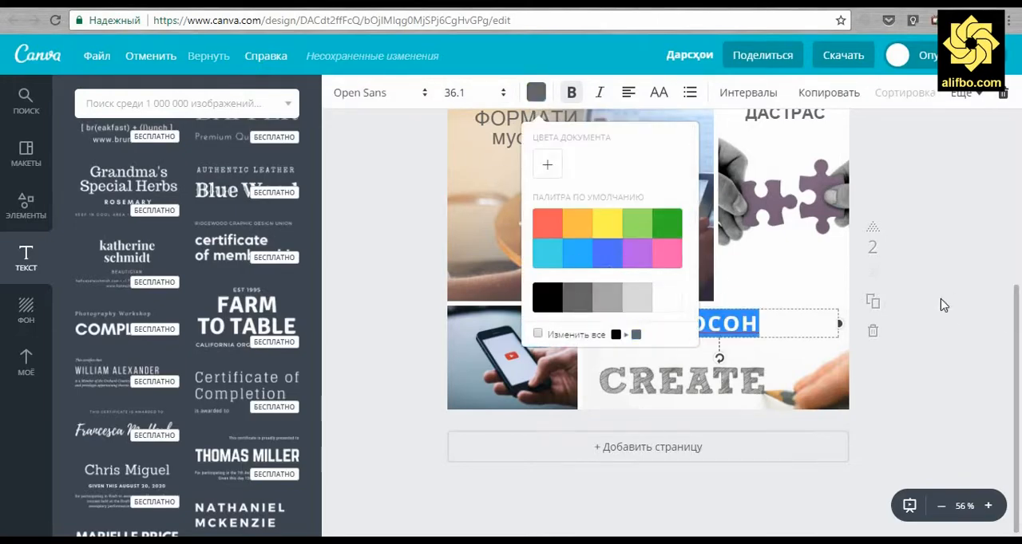
{"action": "left_click", "coordinate": [942, 301]}
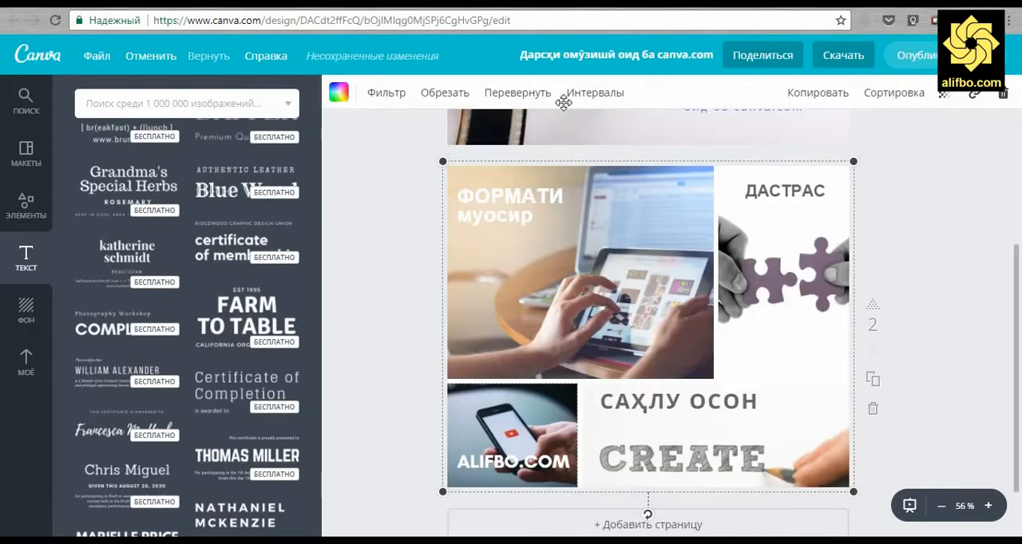
Correct the design's title to "Дарси омӯзишӣ оид ба canva.com"
{"action": "left_click", "coordinate": [636, 54]}
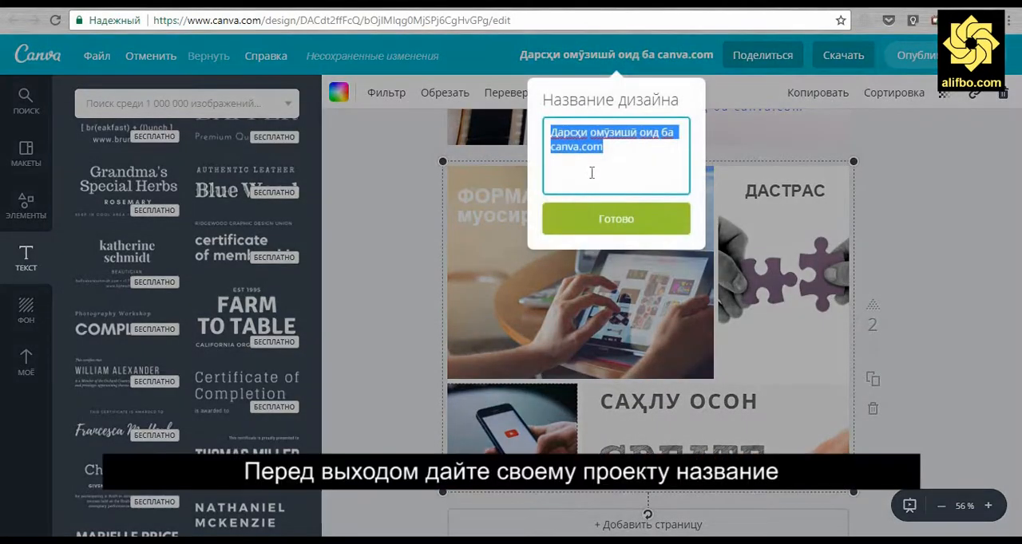
{"action": "left_click", "coordinate": [594, 138]}
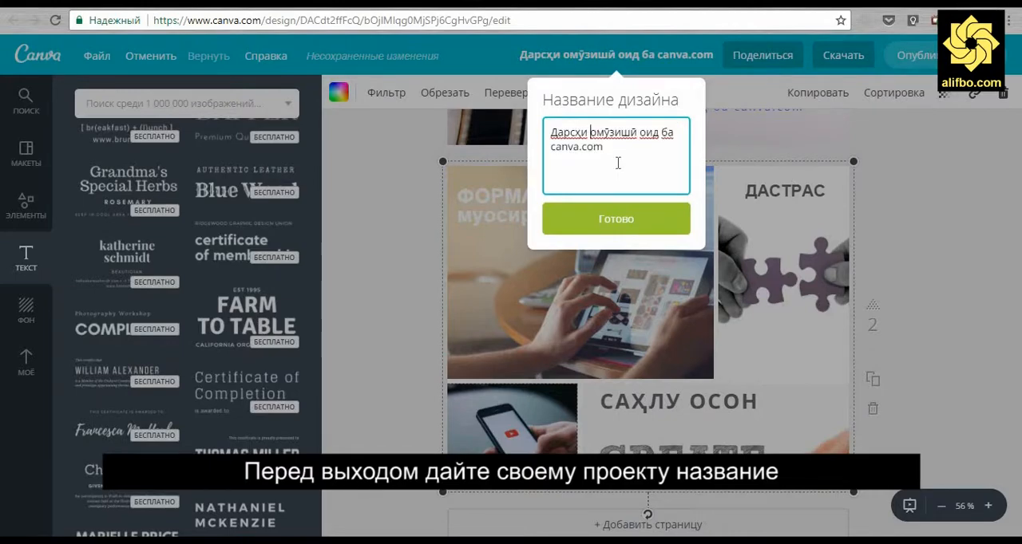
{"action": "key", "text": "BackSpace"}
{"action": "left_click", "coordinate": [621, 221]}
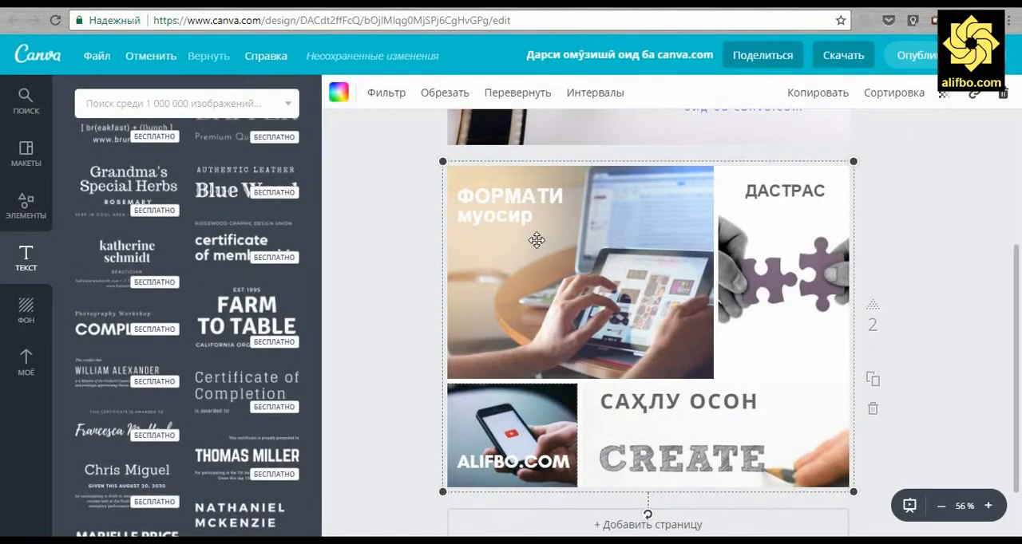
Darken the tablet photo in the page 2 grid by lowering its brightness to -80
{"action": "left_click", "coordinate": [382, 93]}
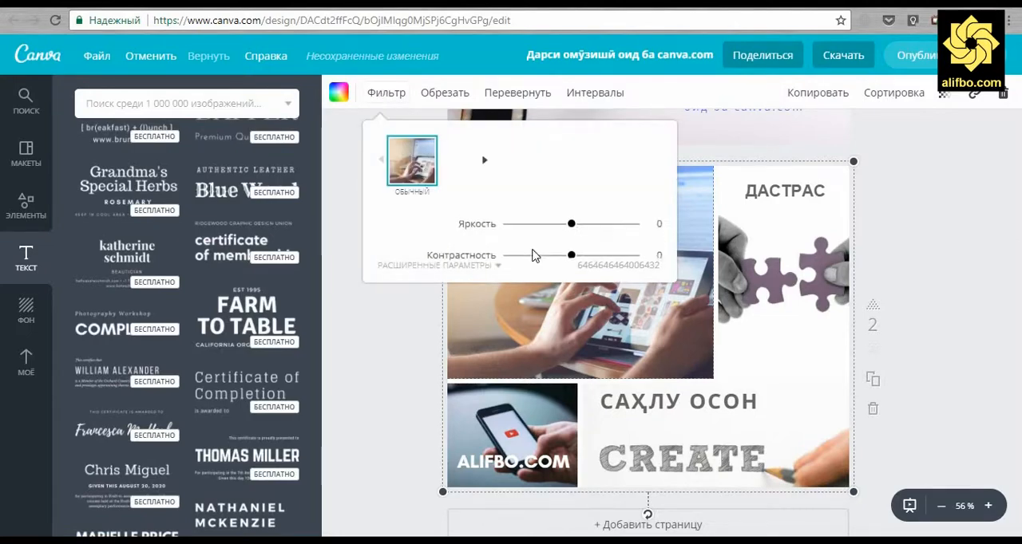
{"action": "left_click_drag", "start_coordinate": [570, 213], "coordinate": [524, 223]}
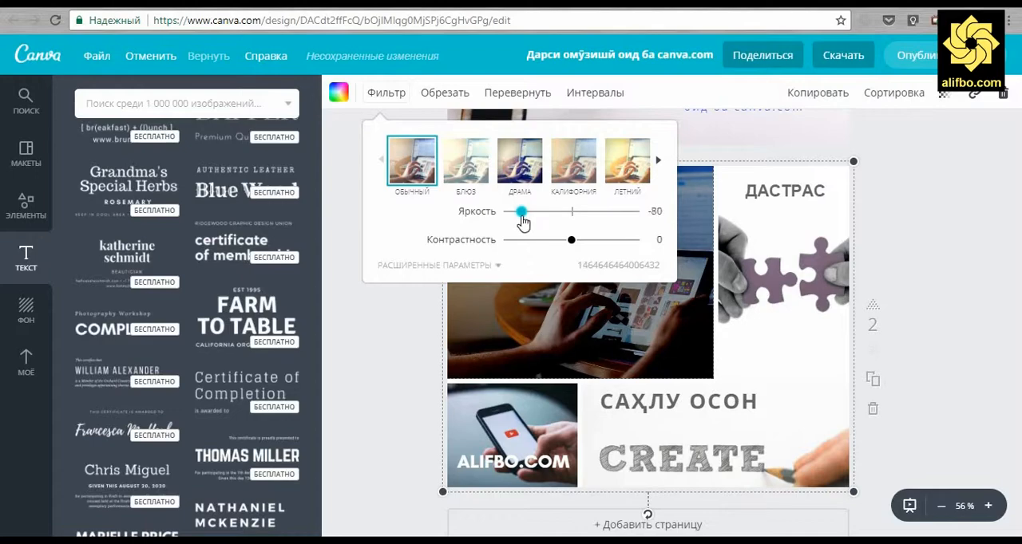
{"action": "left_click", "coordinate": [395, 355]}
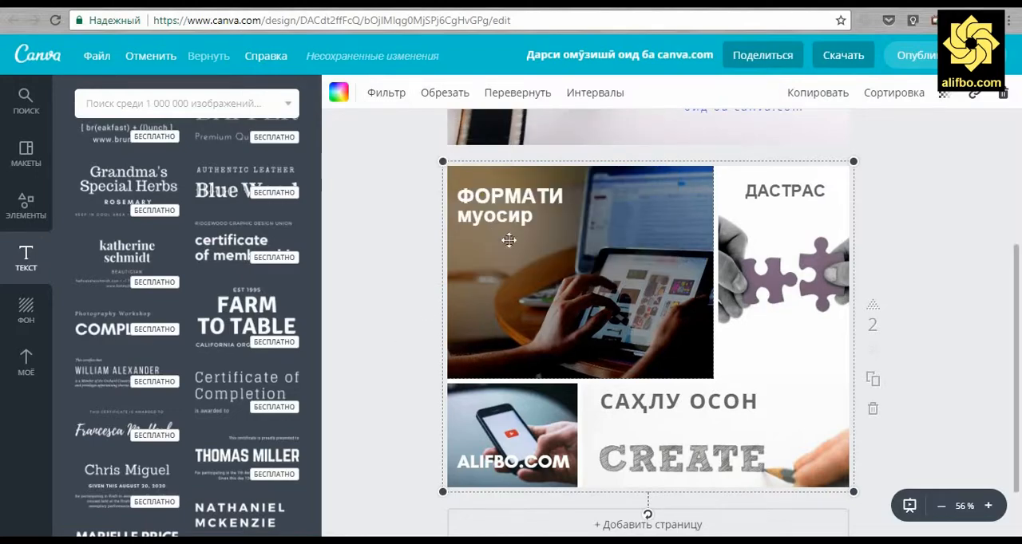
Darken the phone photo behind the ALIFBO.COM caption by lowering its brightness to -52
{"action": "left_click", "coordinate": [517, 422]}
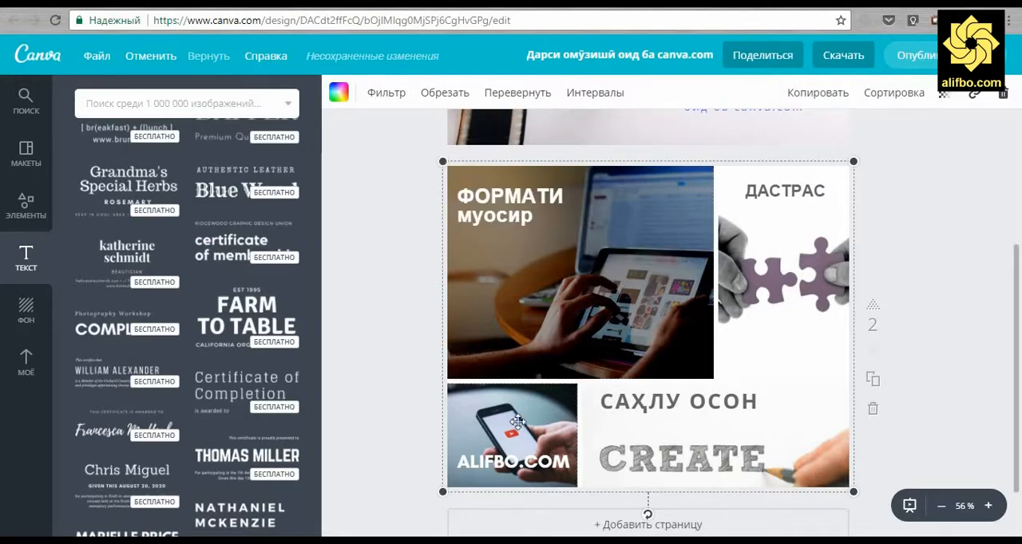
{"action": "left_click", "coordinate": [389, 93]}
{"action": "left_click_drag", "start_coordinate": [571, 212], "coordinate": [537, 221]}
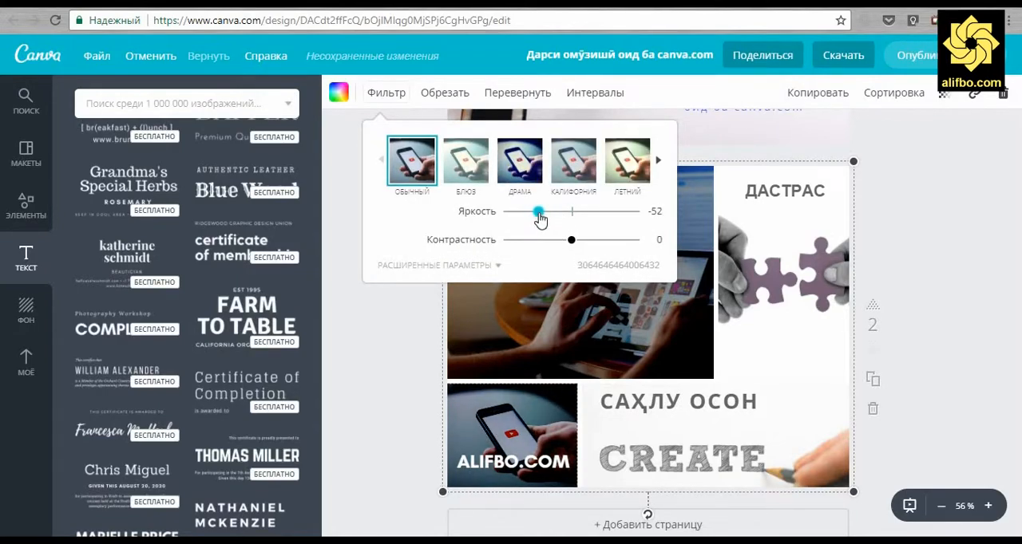
{"action": "left_click", "coordinate": [424, 352]}
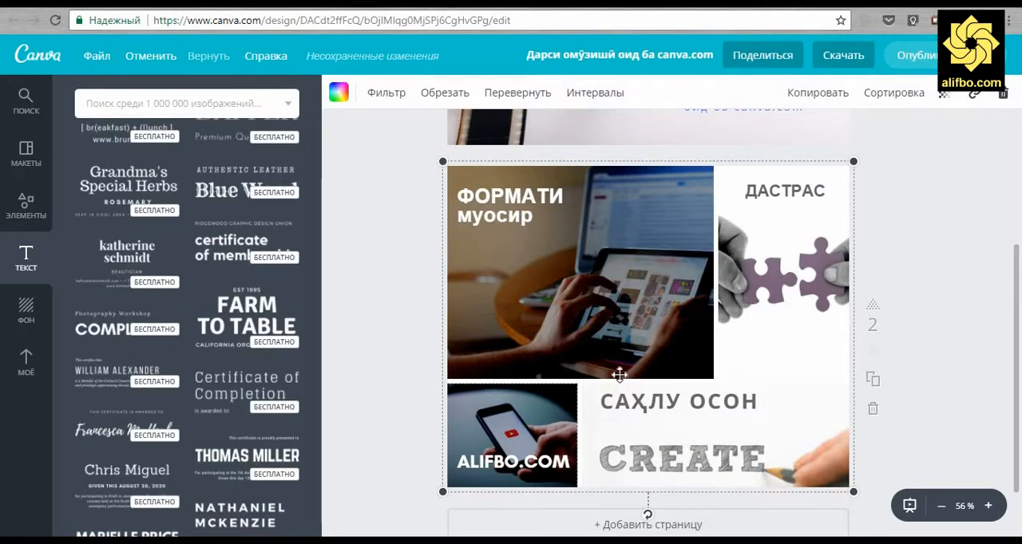
Darken the CREATE photo in the grid by lowering its brightness to -81
{"action": "left_click", "coordinate": [683, 447]}
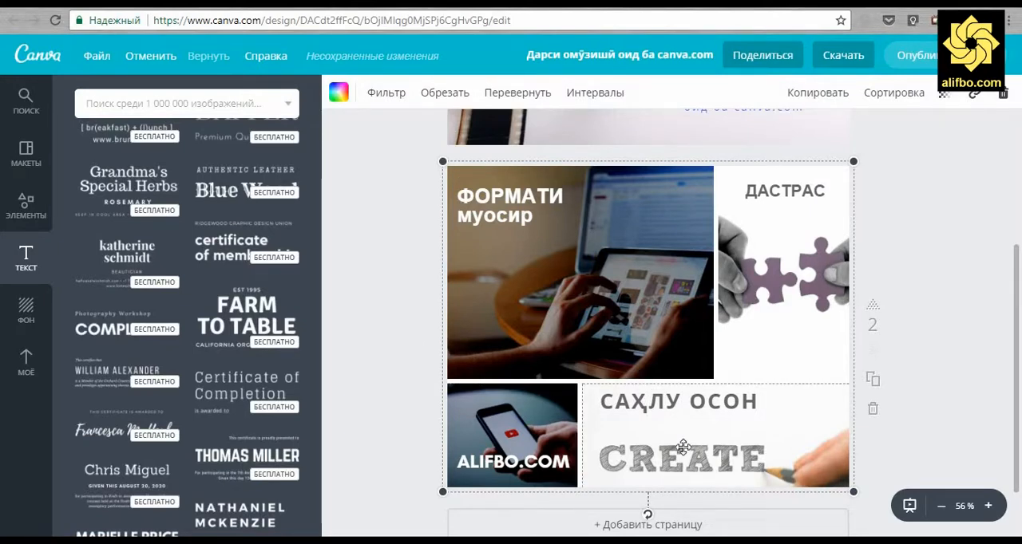
{"action": "left_click", "coordinate": [385, 94]}
{"action": "left_click_drag", "start_coordinate": [571, 212], "coordinate": [520, 221]}
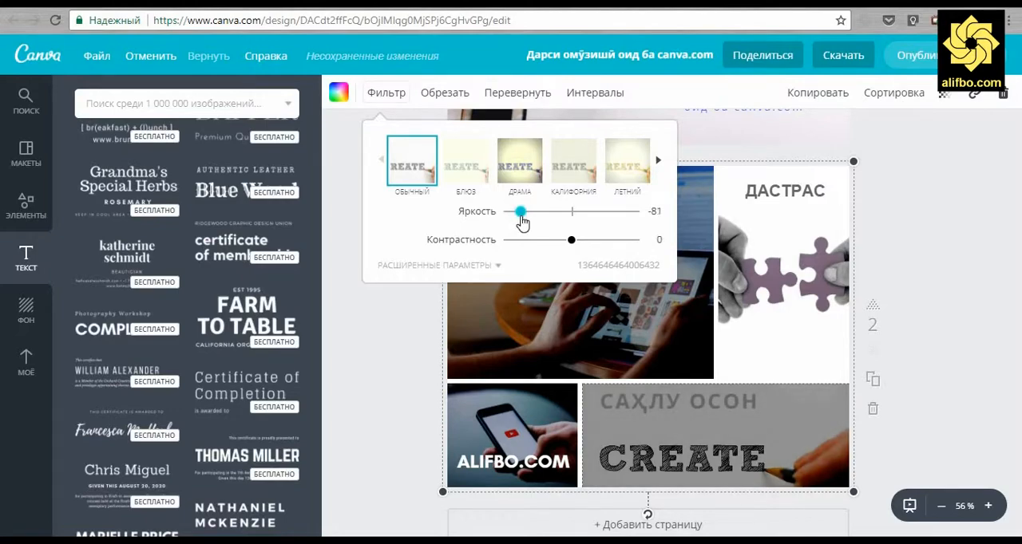
{"action": "left_click", "coordinate": [605, 421]}
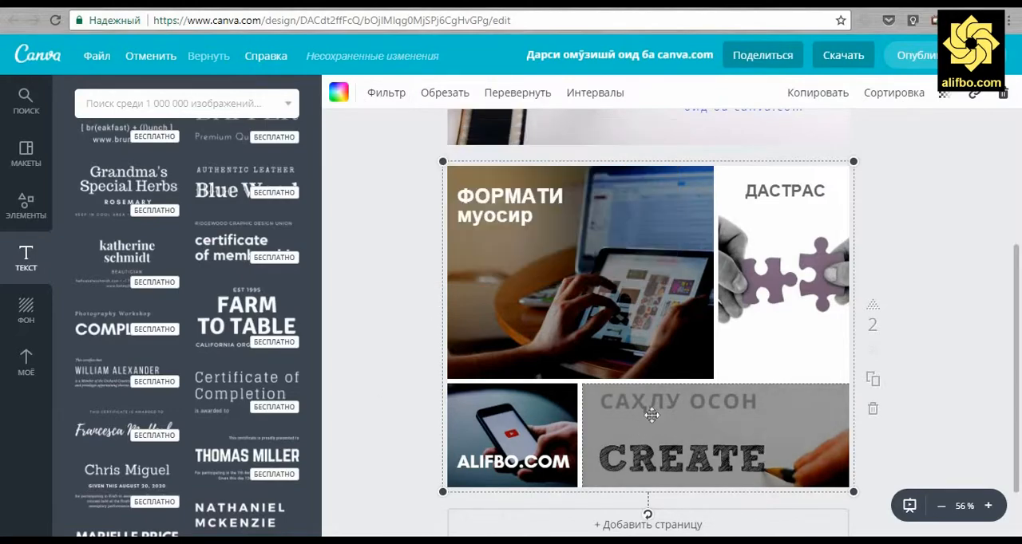
Recolour the "САҲЛУ ОСОН" heading over the CREATE photo to white
{"action": "left_click", "coordinate": [651, 406]}
{"action": "double_click", "coordinate": [653, 406]}
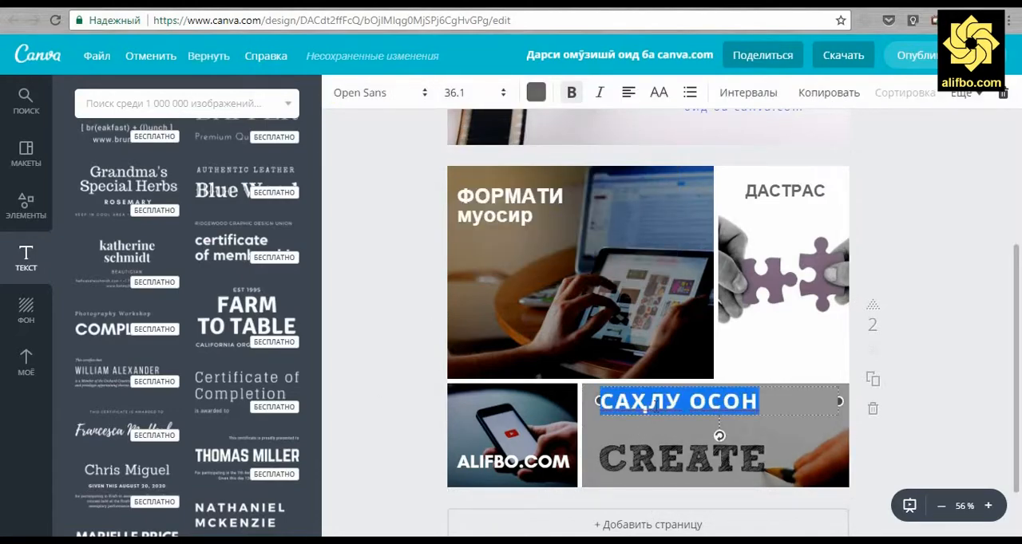
{"action": "left_click", "coordinate": [535, 93]}
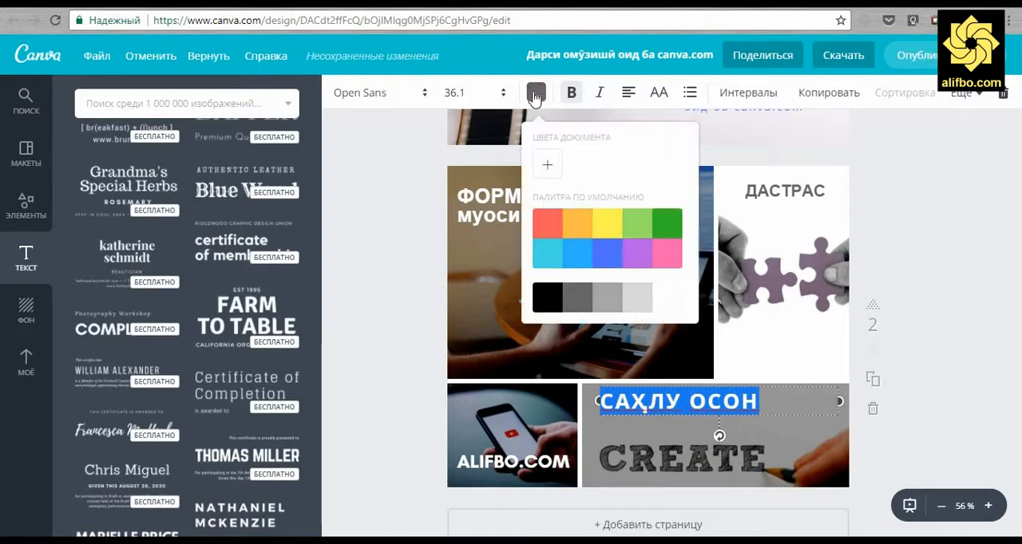
{"action": "left_click", "coordinate": [665, 307]}
{"action": "left_click", "coordinate": [439, 346]}
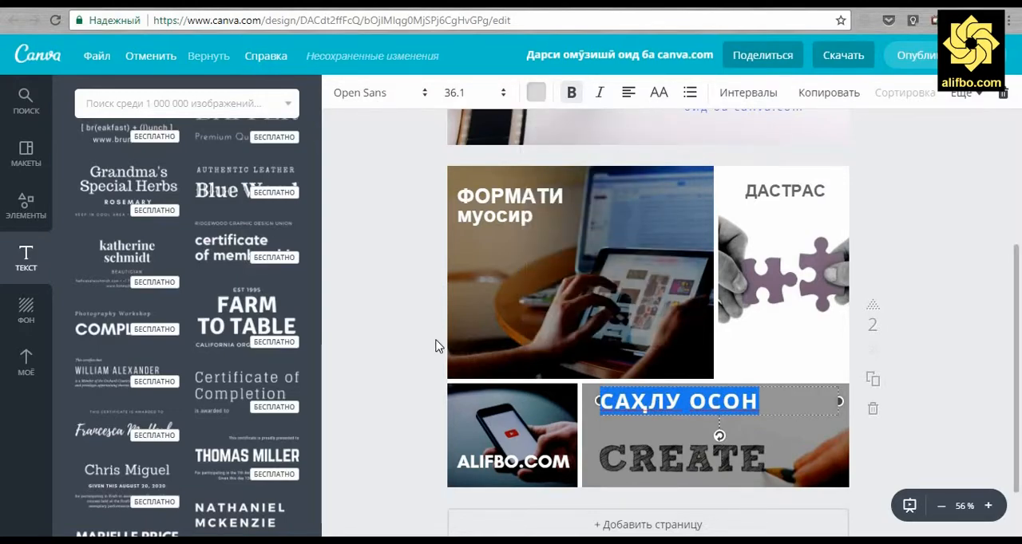
{"action": "left_click", "coordinate": [440, 347]}
{"action": "left_click", "coordinate": [667, 407]}
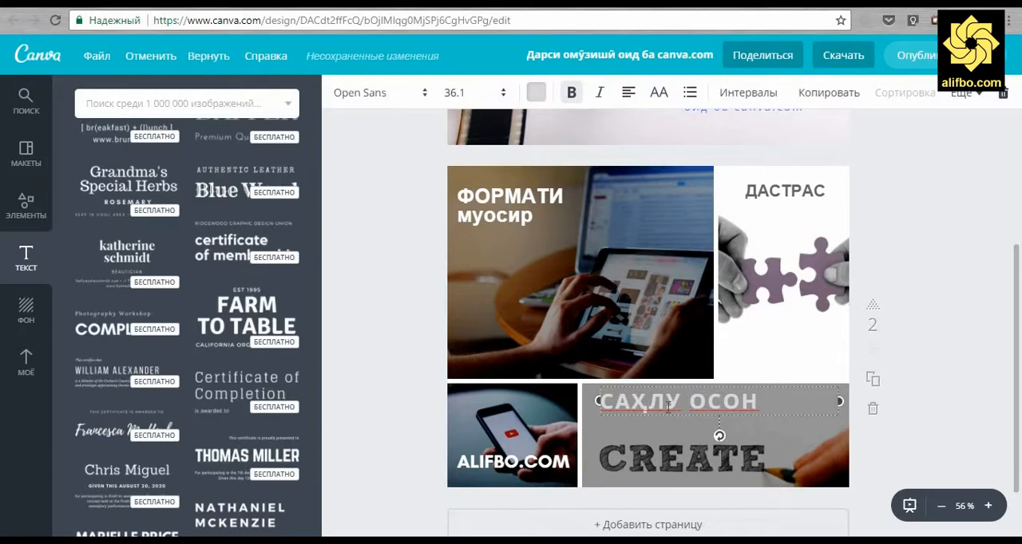
{"action": "double_click", "coordinate": [667, 407]}
{"action": "left_click", "coordinate": [535, 92]}
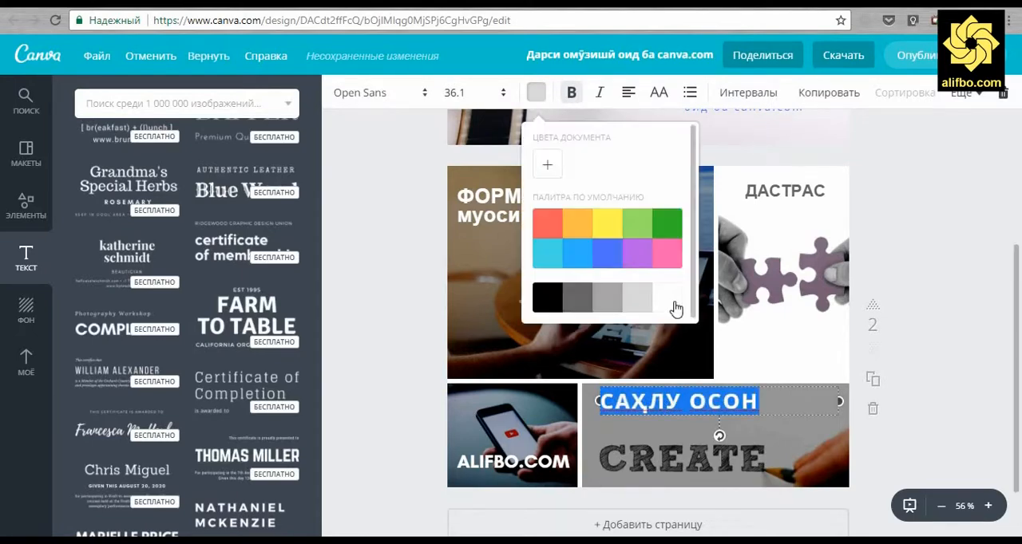
{"action": "left_click", "coordinate": [389, 335]}
{"action": "left_click", "coordinate": [390, 334]}
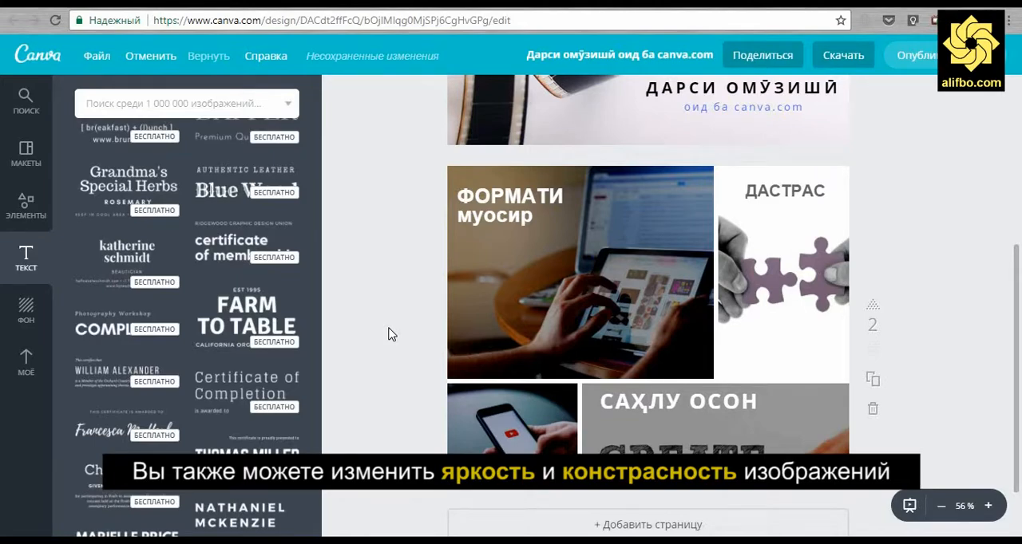
Download all pages of the finished design as JPG and dismiss the download notice
{"action": "scroll", "coordinate": [389, 334], "scroll_direction": "up", "scroll_amount": 5}
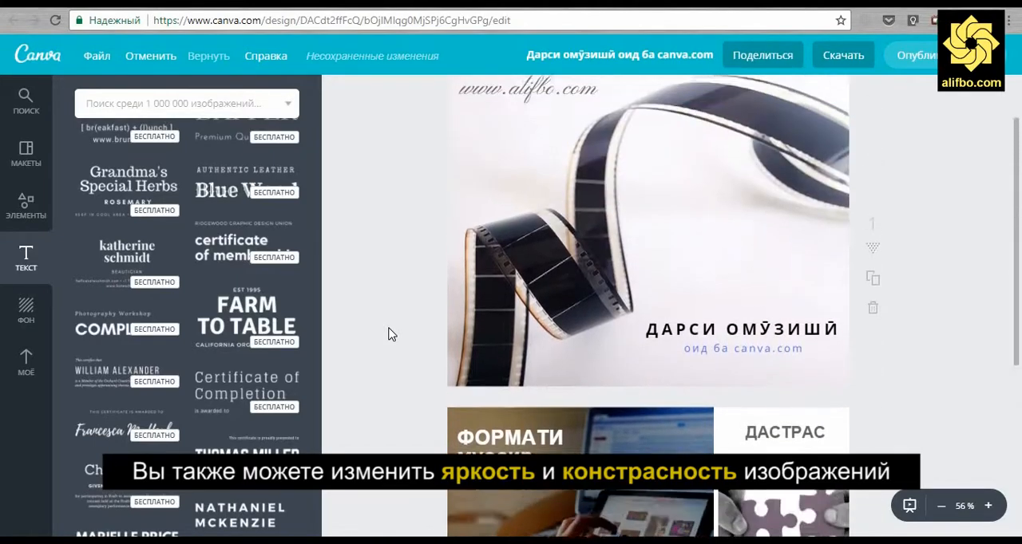
{"action": "scroll", "coordinate": [388, 335], "scroll_direction": "down", "scroll_amount": 5}
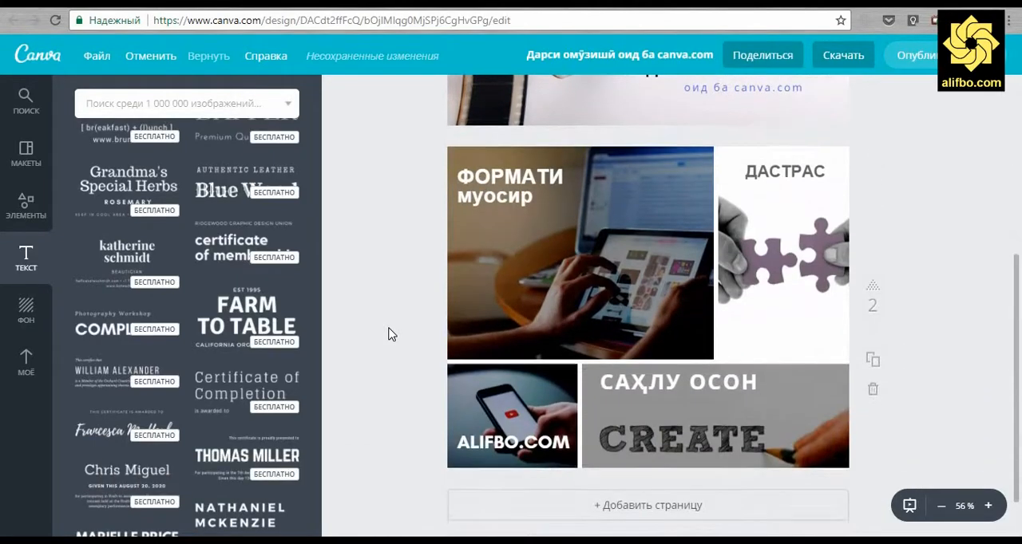
{"action": "left_click", "coordinate": [845, 56]}
{"action": "left_click", "coordinate": [847, 137]}
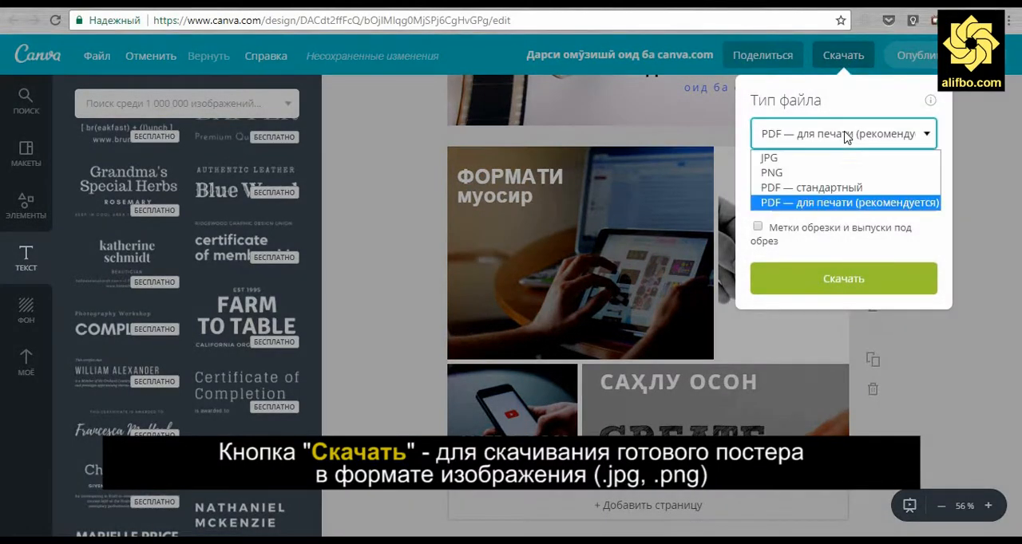
{"action": "left_click", "coordinate": [834, 153]}
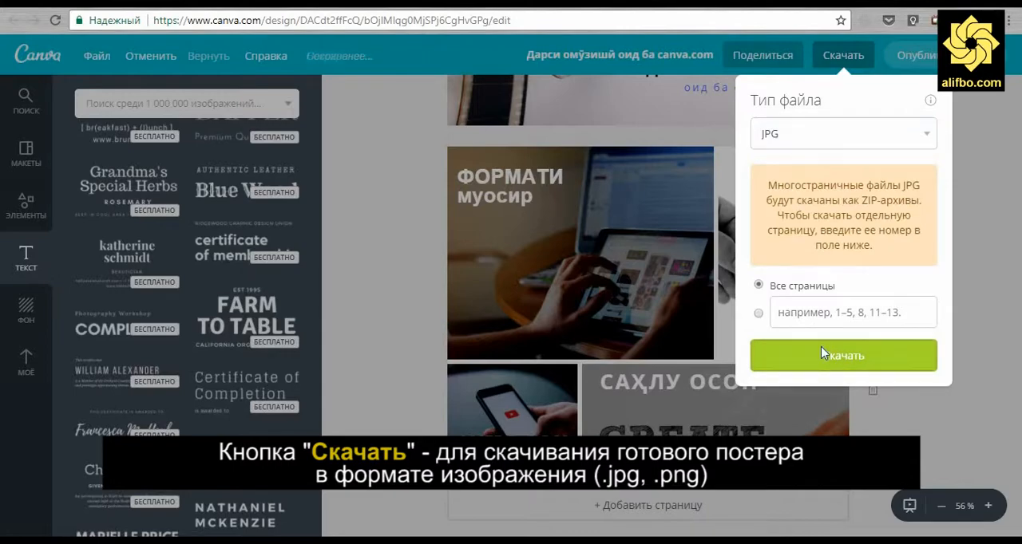
{"action": "left_click", "coordinate": [820, 346]}
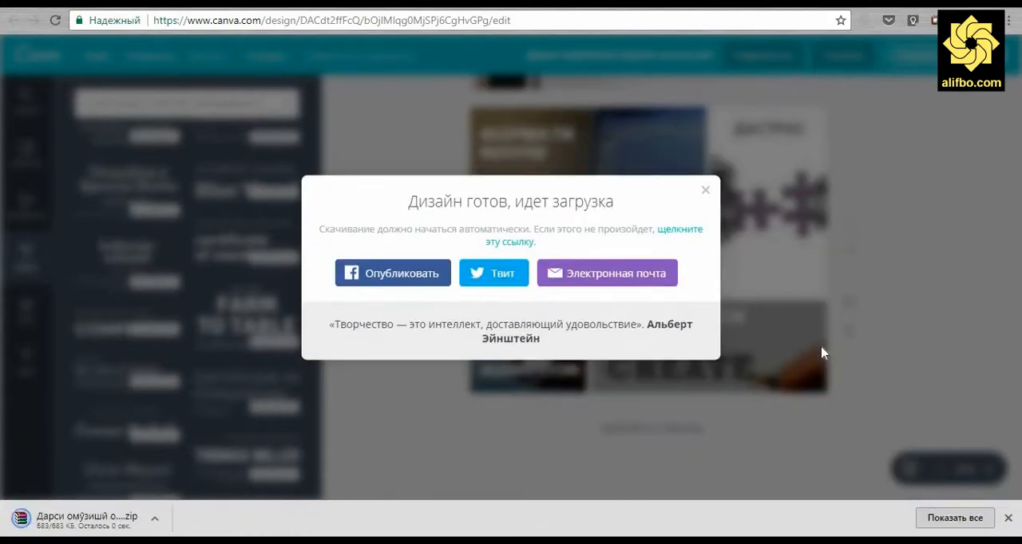
{"action": "left_click", "coordinate": [707, 194]}
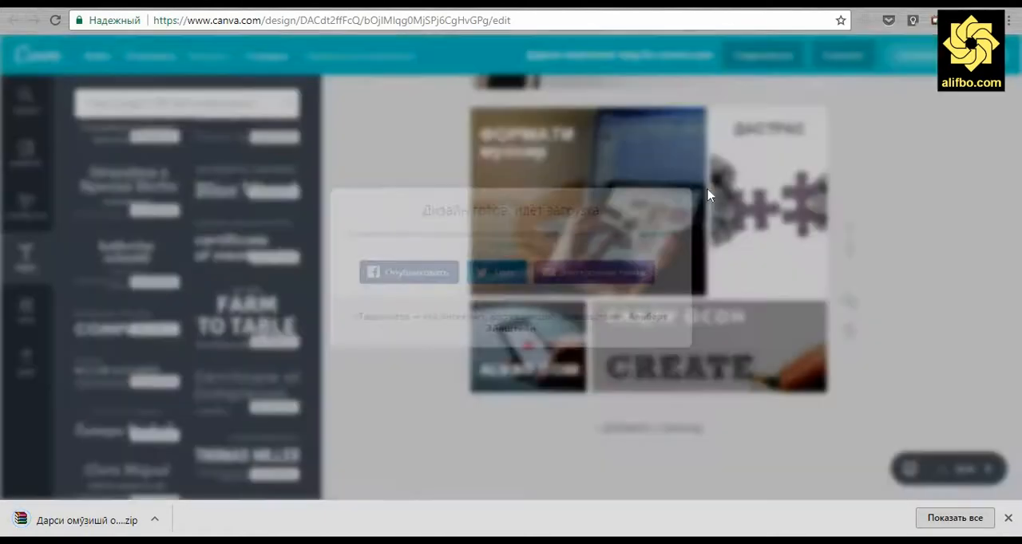
Look through the design's people and social sharing options, set its share link to view-only (Просмотр) and copy the link
{"action": "left_click", "coordinate": [750, 54]}
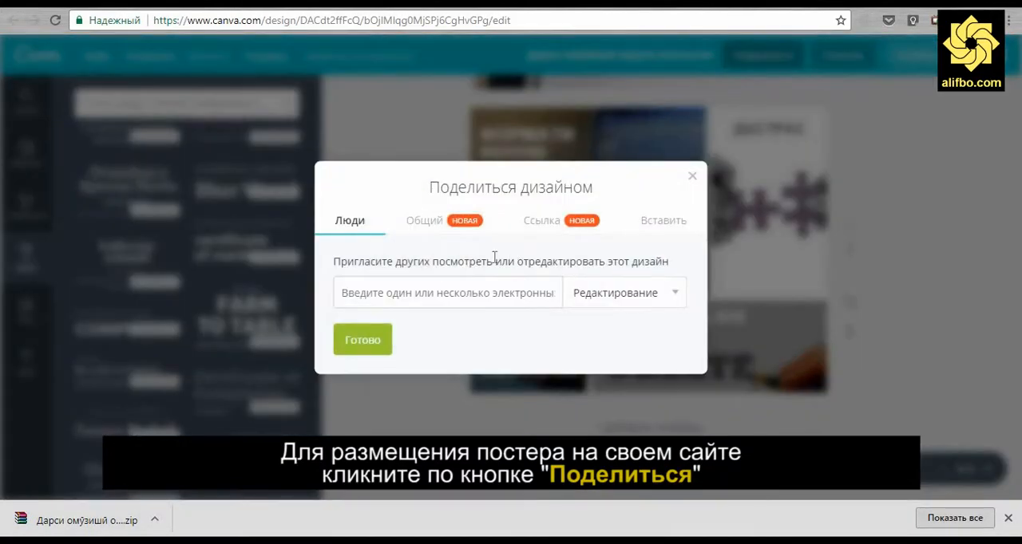
{"action": "left_click", "coordinate": [406, 291]}
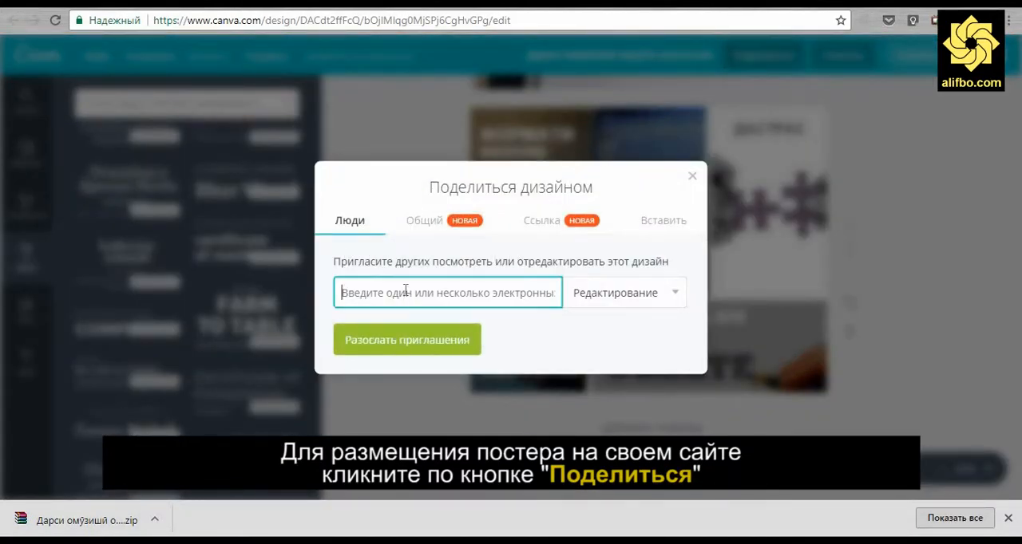
{"action": "left_click", "coordinate": [431, 222]}
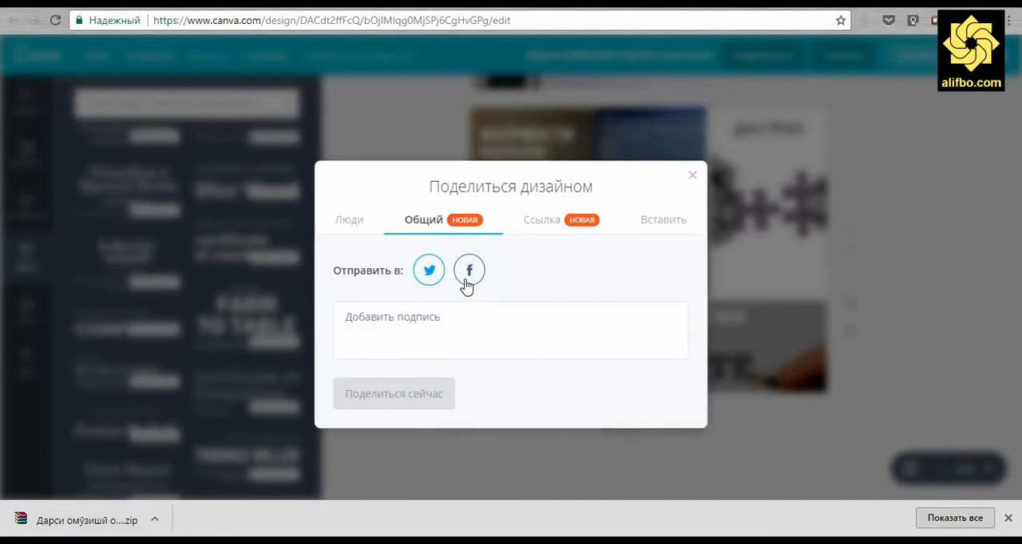
{"action": "left_click", "coordinate": [533, 230]}
{"action": "left_click", "coordinate": [577, 293]}
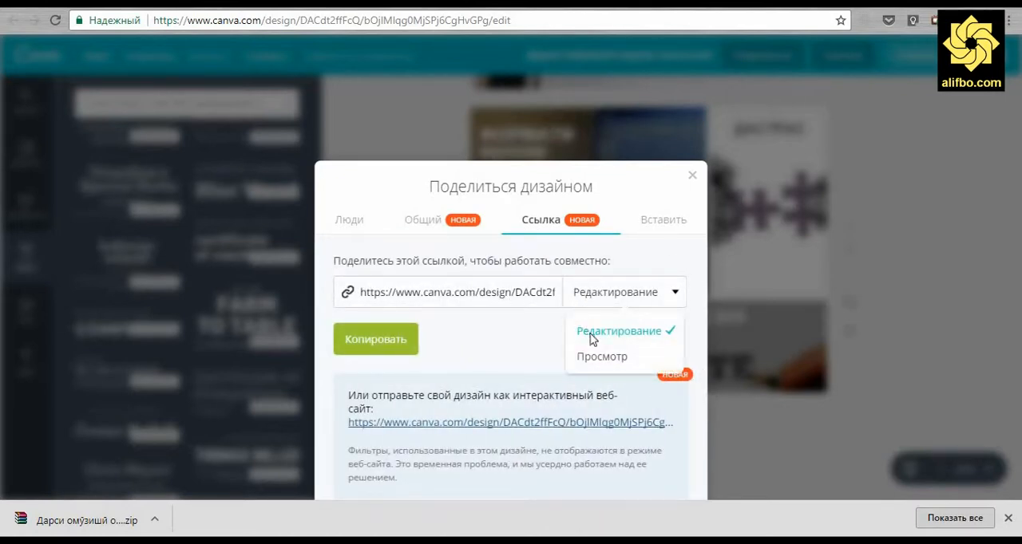
{"action": "left_click", "coordinate": [589, 359]}
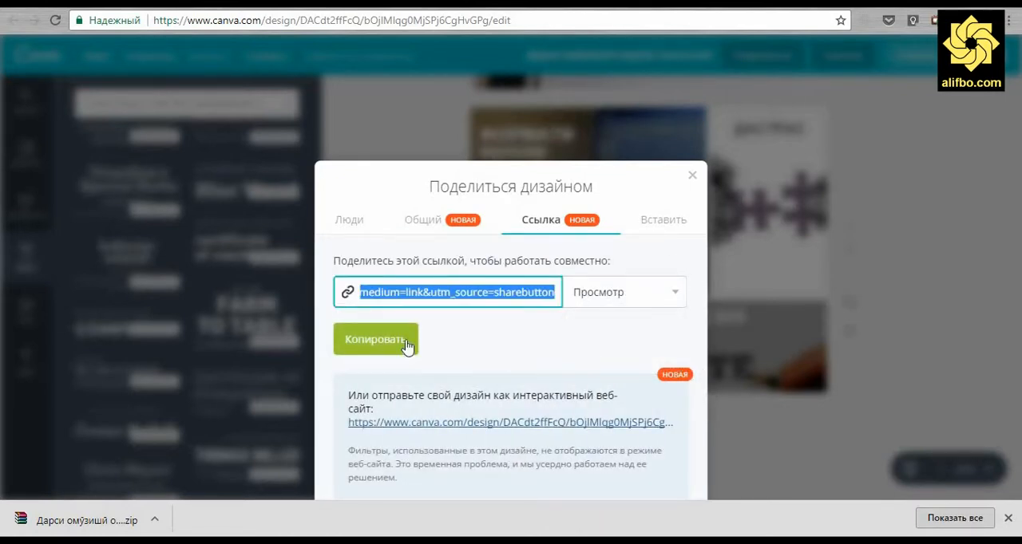
{"action": "left_click", "coordinate": [376, 340]}
Open the copied view link in a new browser tab and page forward to the design's second page
{"action": "key", "text": "ctrl+t"}
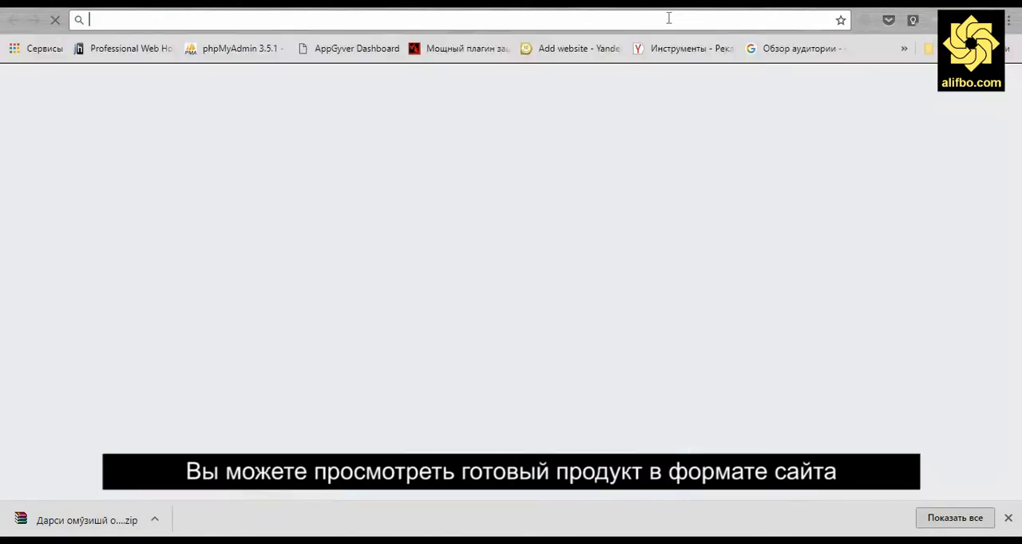
{"action": "key", "text": "Return"}
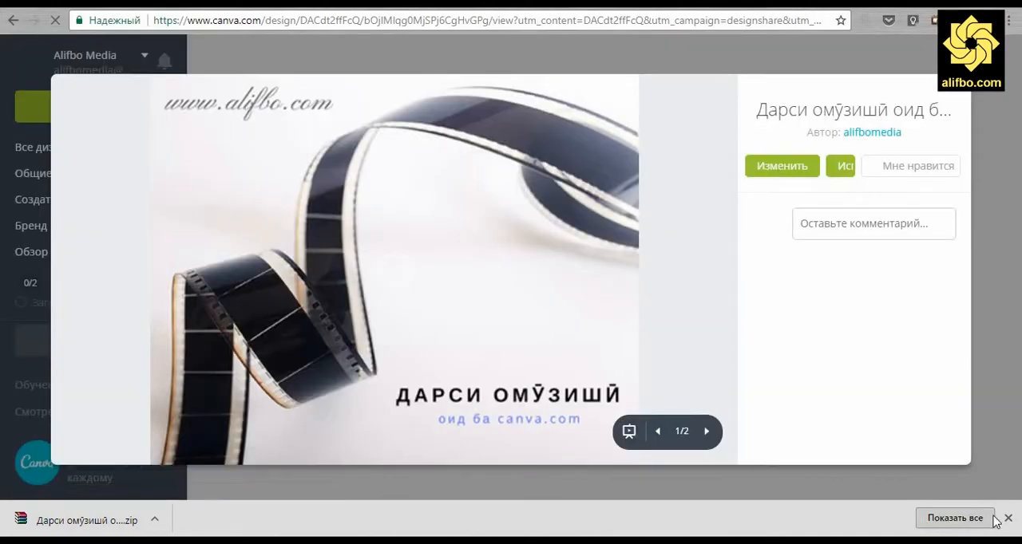
{"action": "left_click", "coordinate": [1007, 518]}
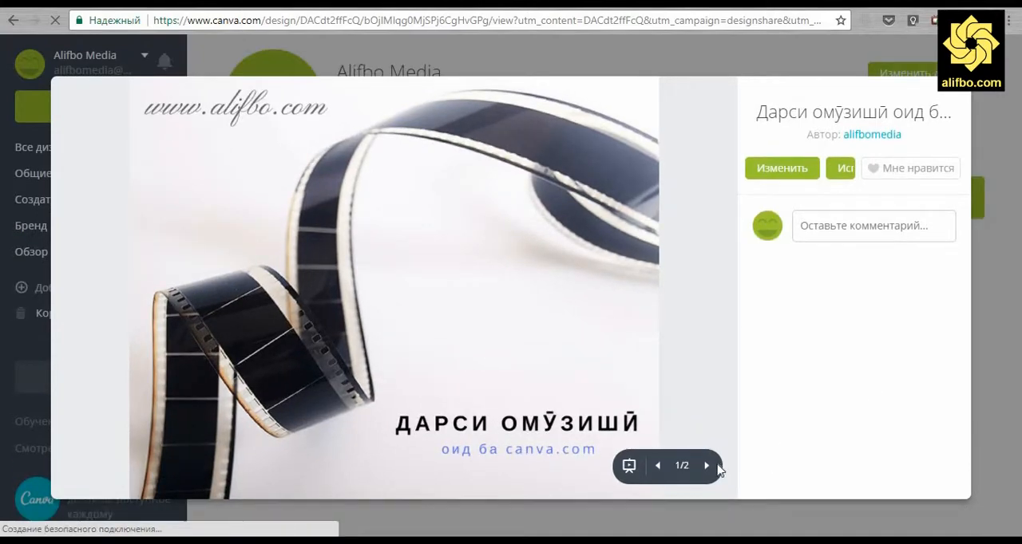
{"action": "left_click", "coordinate": [707, 467]}
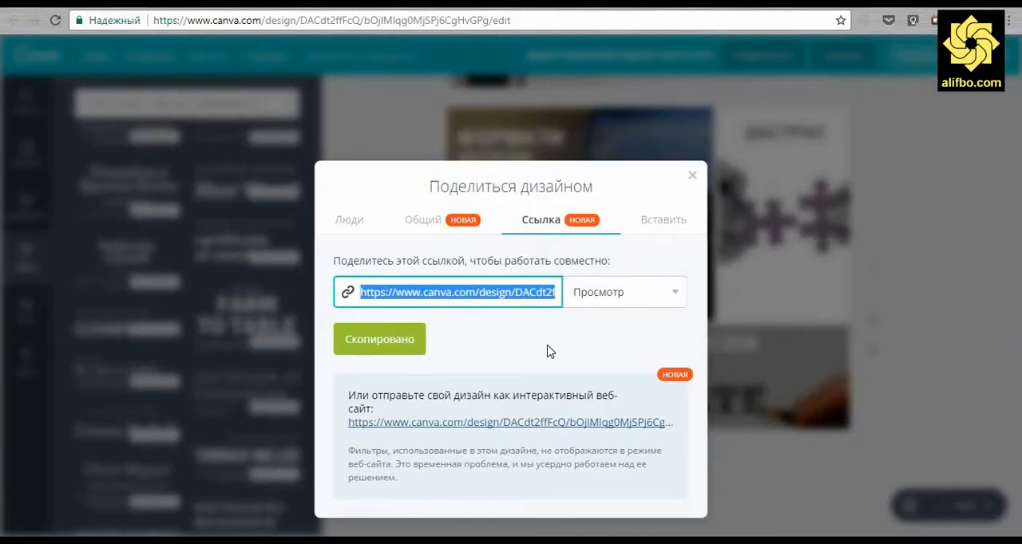
Open the design's interactive website link from the sharing options and look through its pages
{"action": "left_click", "coordinate": [421, 427]}
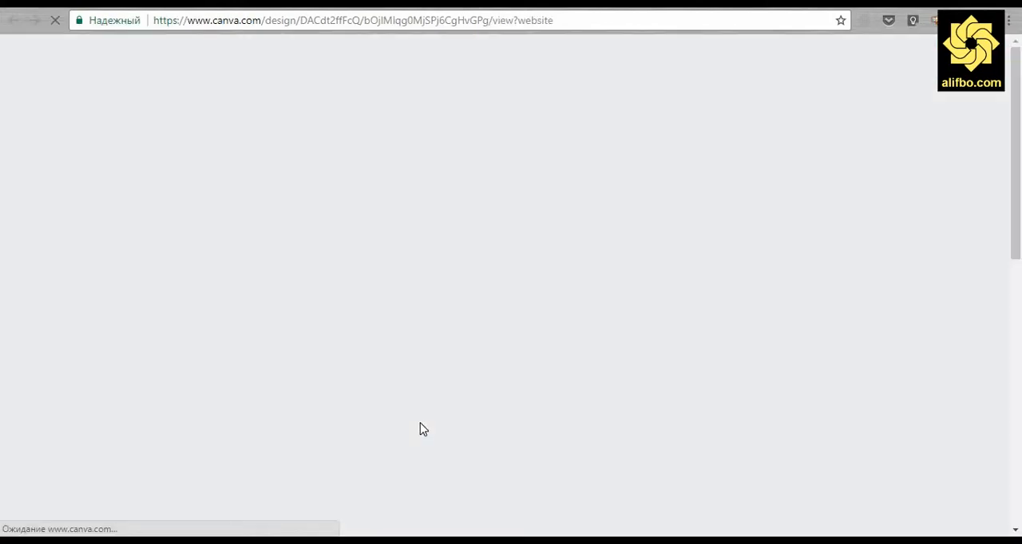
{"action": "scroll", "coordinate": [420, 423], "scroll_direction": "down", "scroll_amount": 1}
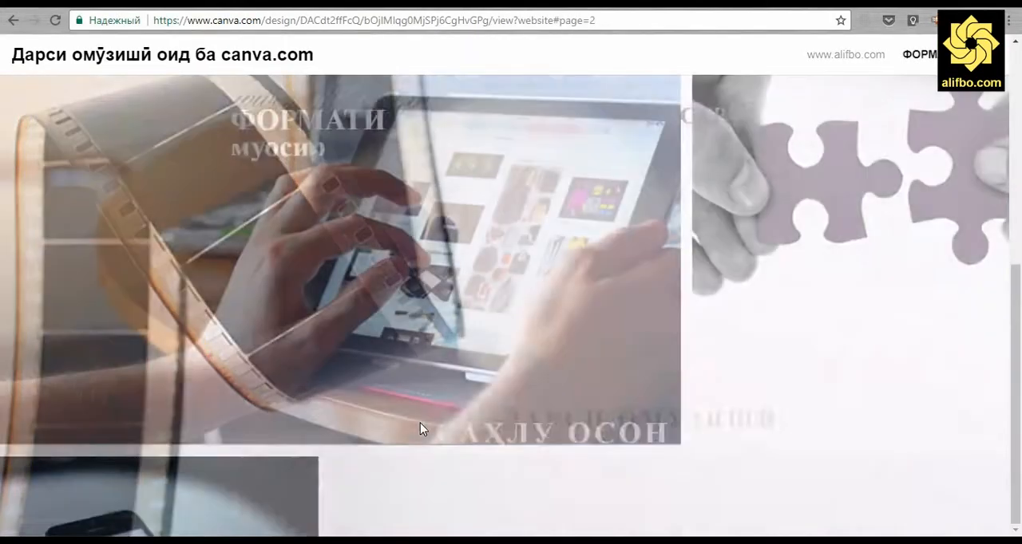
Look through the interactive website version again, switching between its second and first pages with scrolling and the page links
{"action": "scroll", "coordinate": [420, 423], "scroll_direction": "up", "scroll_amount": 1}
{"action": "scroll", "coordinate": [420, 423], "scroll_direction": "down", "scroll_amount": 1}
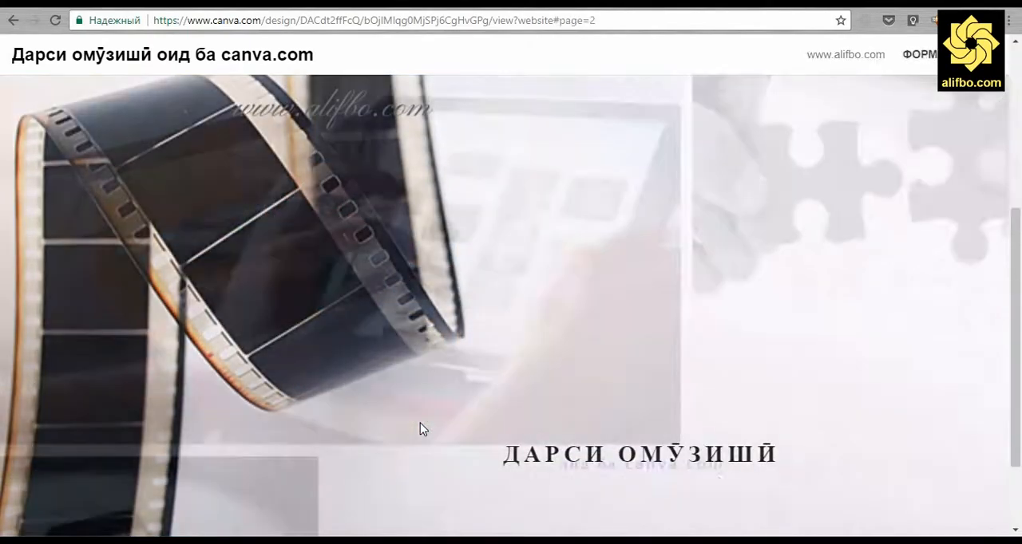
{"action": "scroll", "coordinate": [420, 423], "scroll_direction": "up", "scroll_amount": 1}
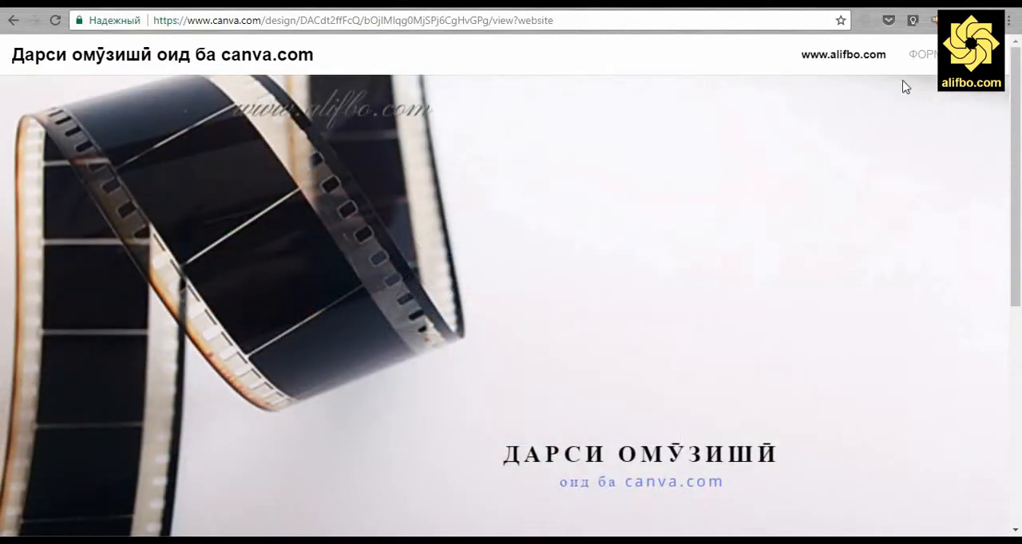
{"action": "left_click", "coordinate": [930, 57]}
{"action": "left_click", "coordinate": [846, 56]}
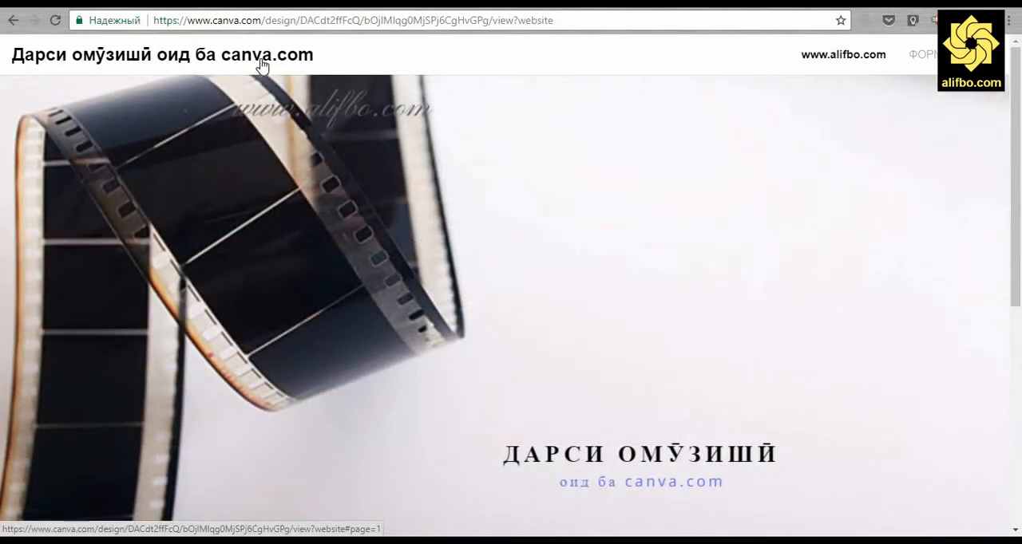
Return to the design's sharing options in the Canva editor and copy the HTML embed code
{"action": "left_click", "coordinate": [388, 4]}
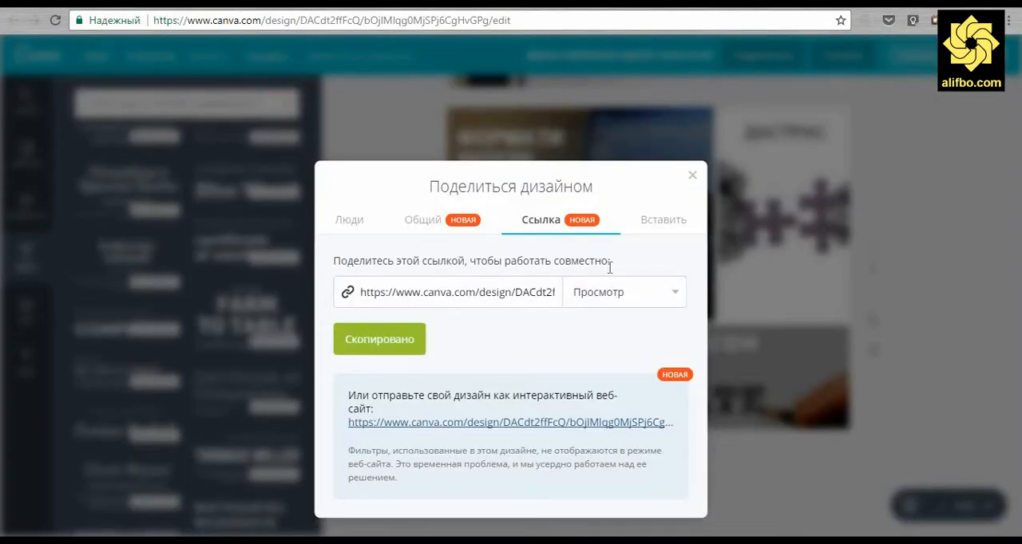
{"action": "left_click", "coordinate": [669, 223]}
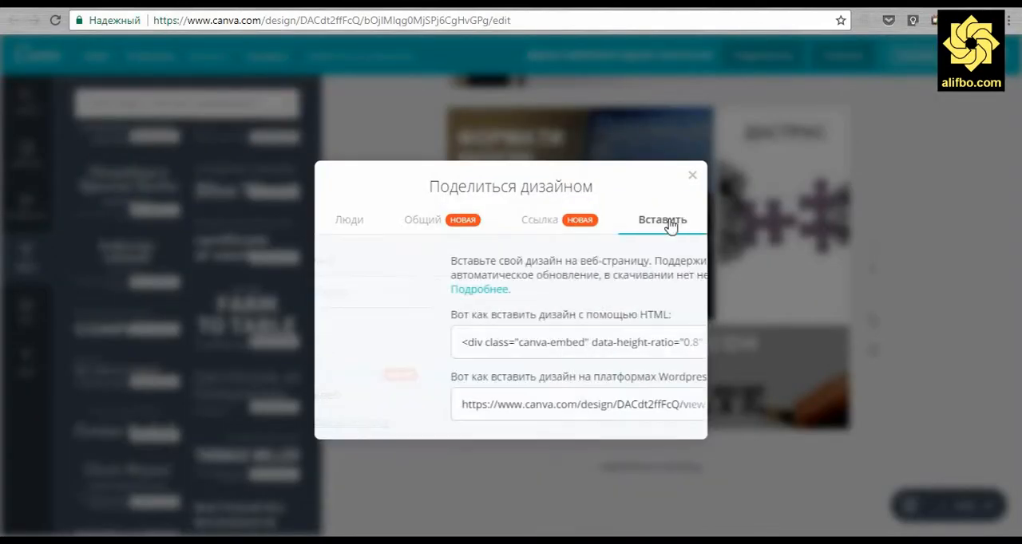
{"action": "left_click", "coordinate": [531, 348]}
{"action": "right_click", "coordinate": [531, 350]}
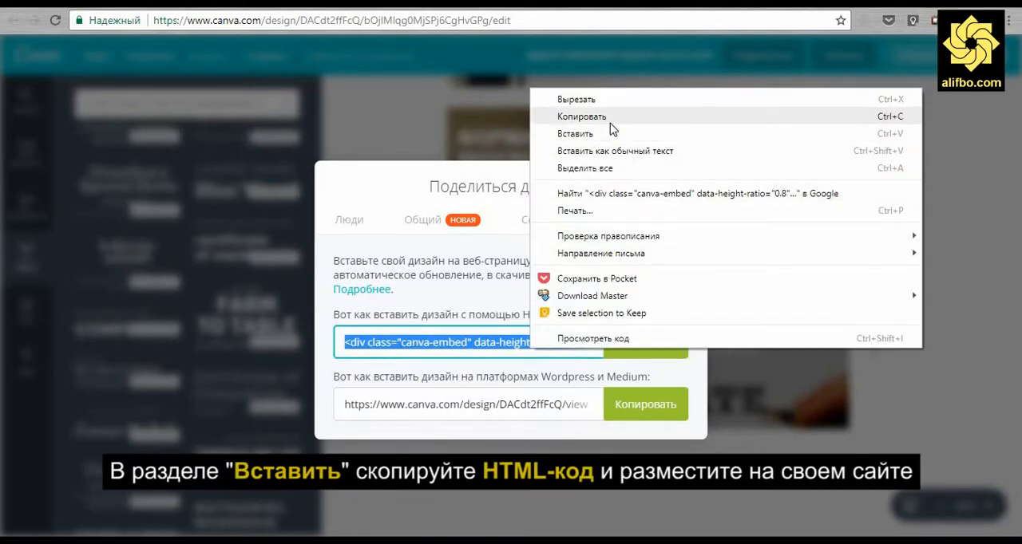
{"action": "left_click", "coordinate": [612, 118]}
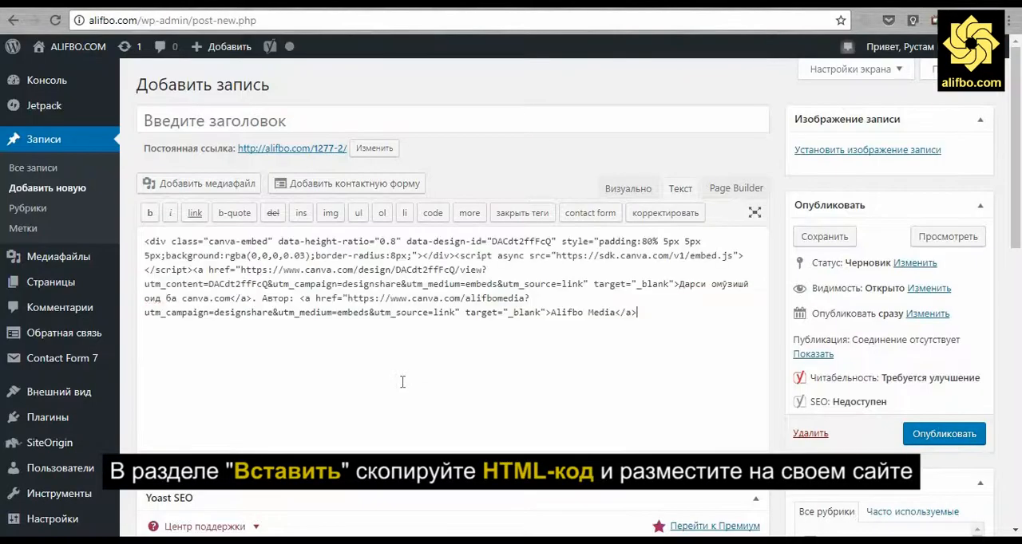
Preview the WordPress draft post containing the Canva embed code and look over the embedded design
{"action": "left_click", "coordinate": [941, 236]}
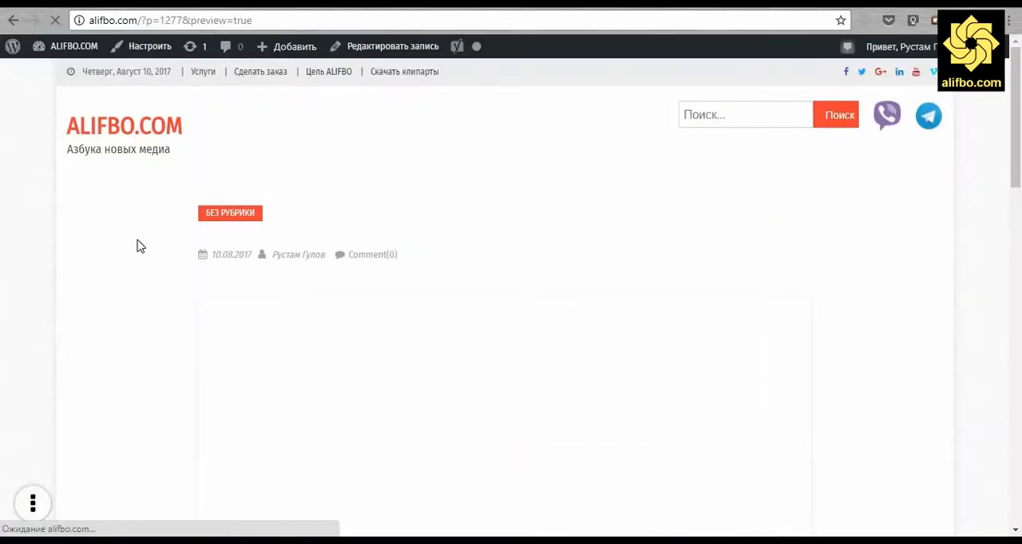
{"action": "scroll", "coordinate": [106, 295], "scroll_direction": "down", "scroll_amount": 2}
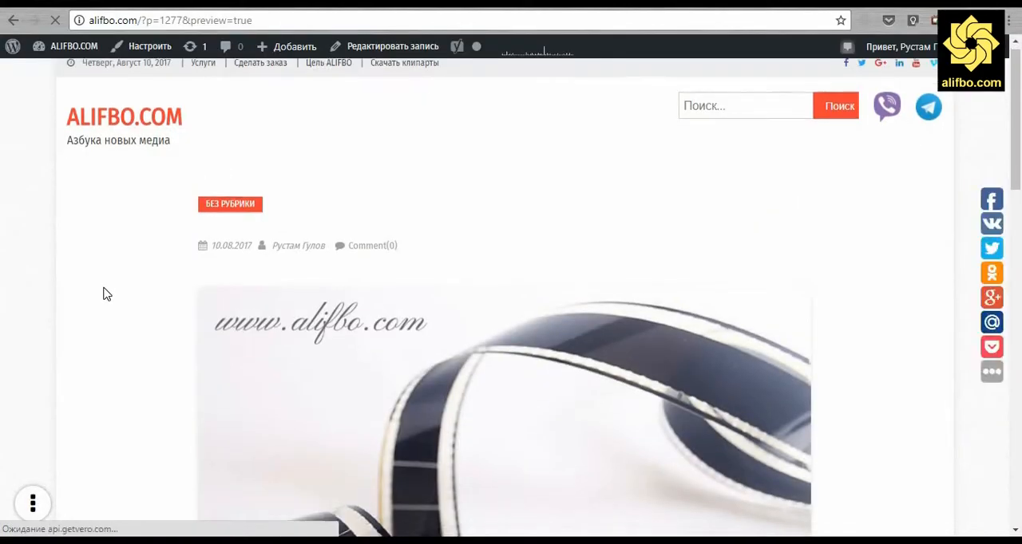
{"action": "scroll", "coordinate": [106, 294], "scroll_direction": "down", "scroll_amount": 3}
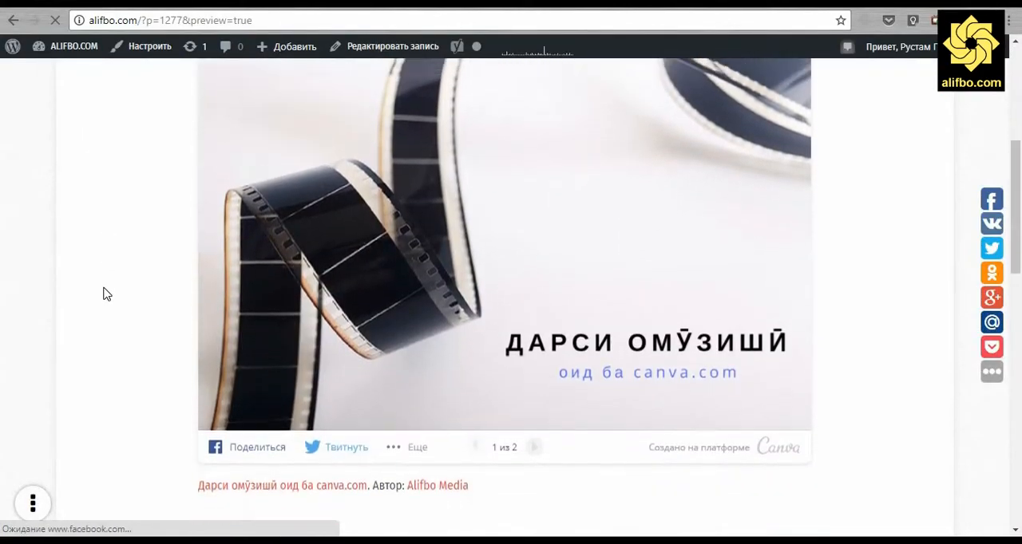
{"action": "scroll", "coordinate": [106, 294], "scroll_direction": "up", "scroll_amount": 1}
Page the embedded design forward to its second page and open its embed code from the additional sharing options
{"action": "left_click", "coordinate": [535, 505]}
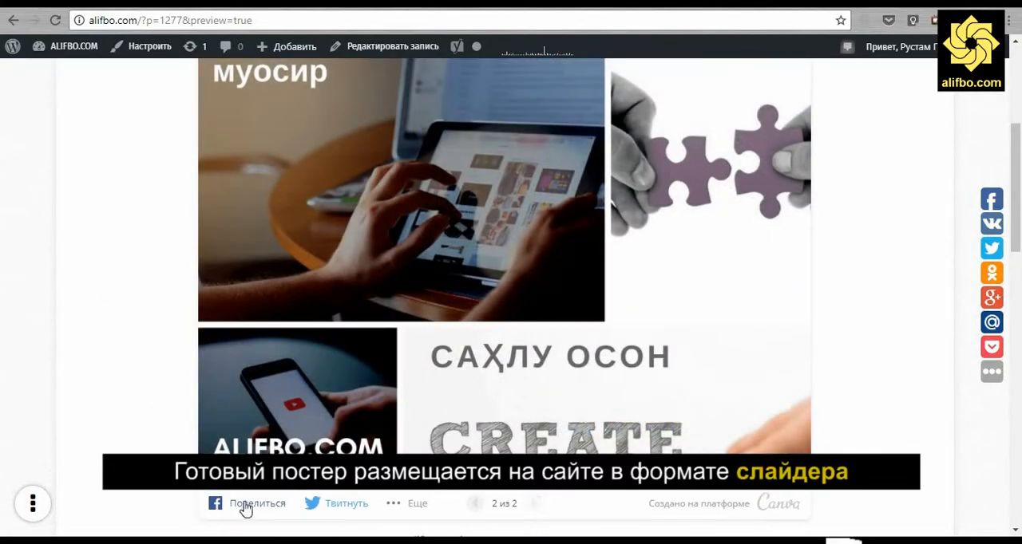
{"action": "left_click", "coordinate": [395, 510]}
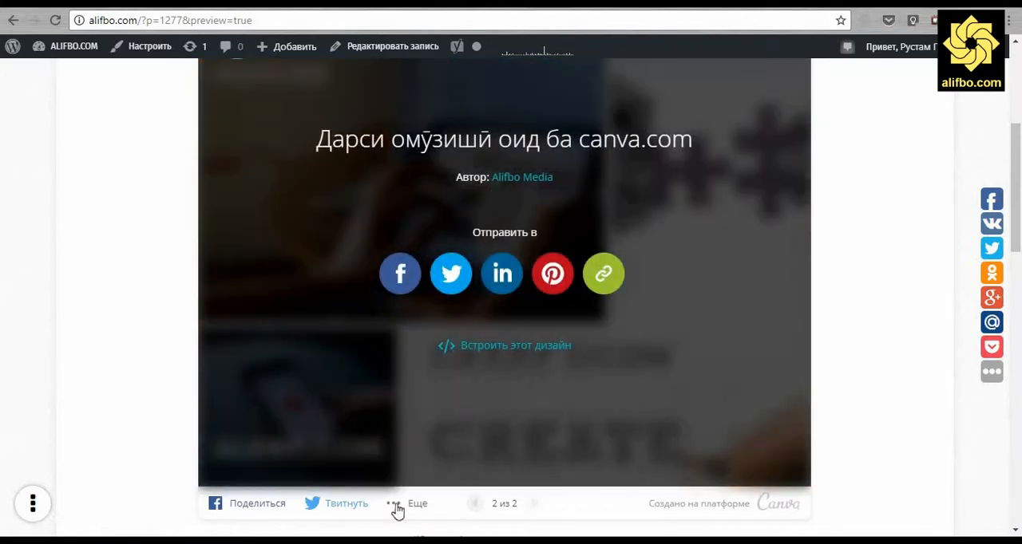
{"action": "left_click", "coordinate": [475, 352]}
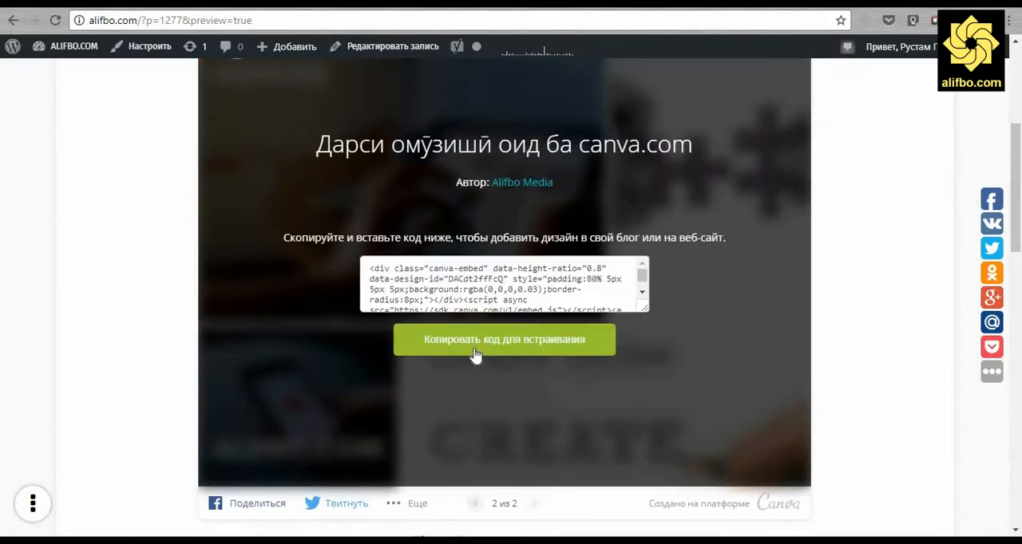